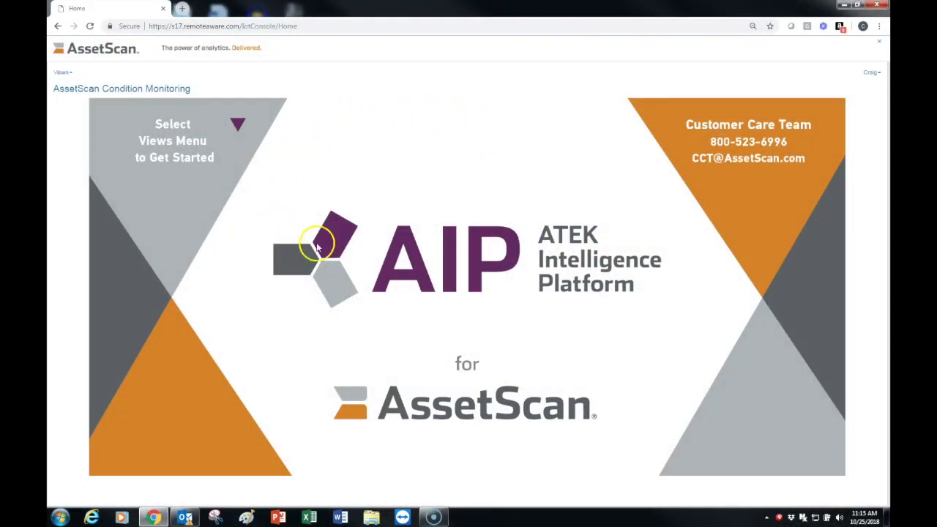
Open the Quick Start Guide and look through its sections, from monitor setup to exporting data to Excel
{"action": "left_click", "coordinate": [67, 72]}
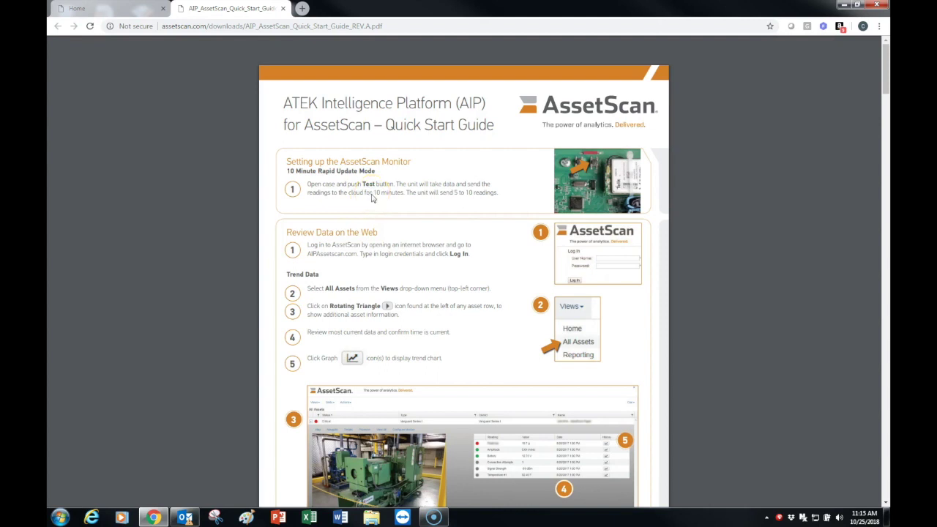
{"action": "scroll", "coordinate": [372, 198], "scroll_direction": "down", "scroll_amount": 8}
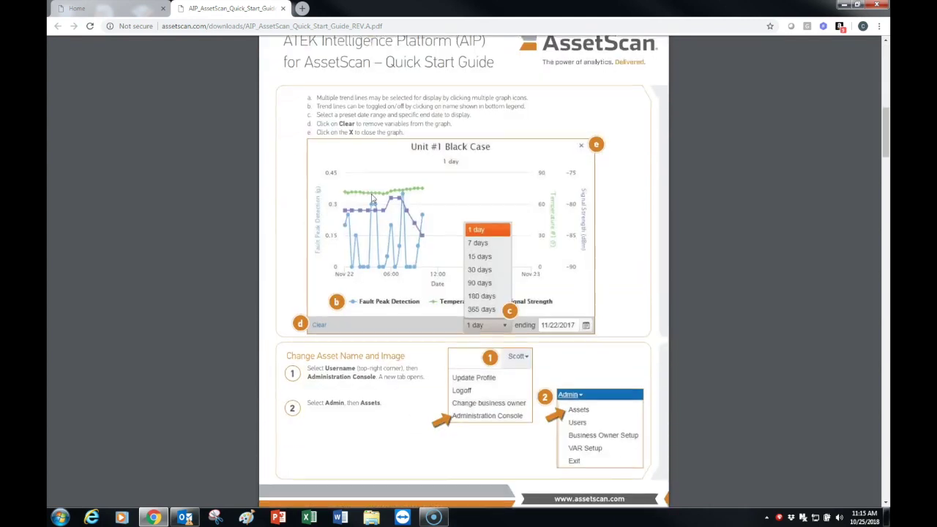
{"action": "scroll", "coordinate": [371, 198], "scroll_direction": "down", "scroll_amount": 3}
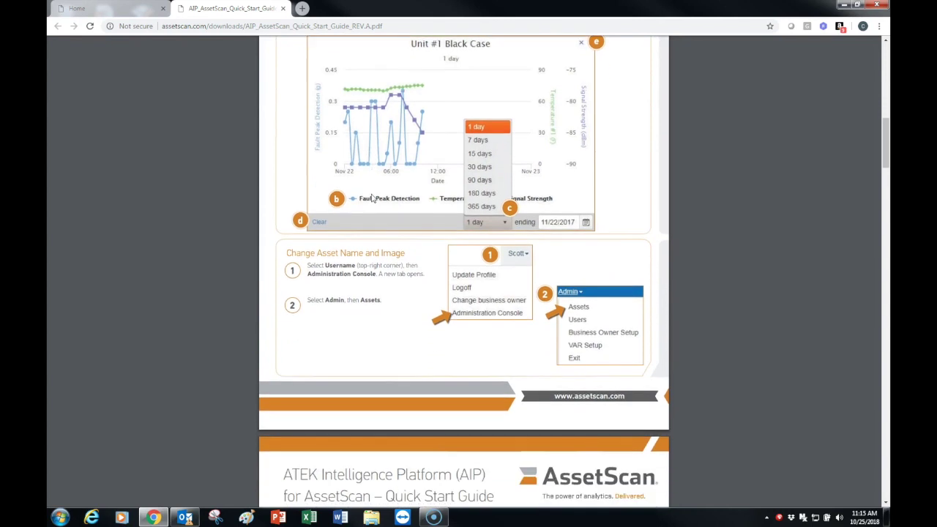
{"action": "scroll", "coordinate": [372, 198], "scroll_direction": "down", "scroll_amount": 7}
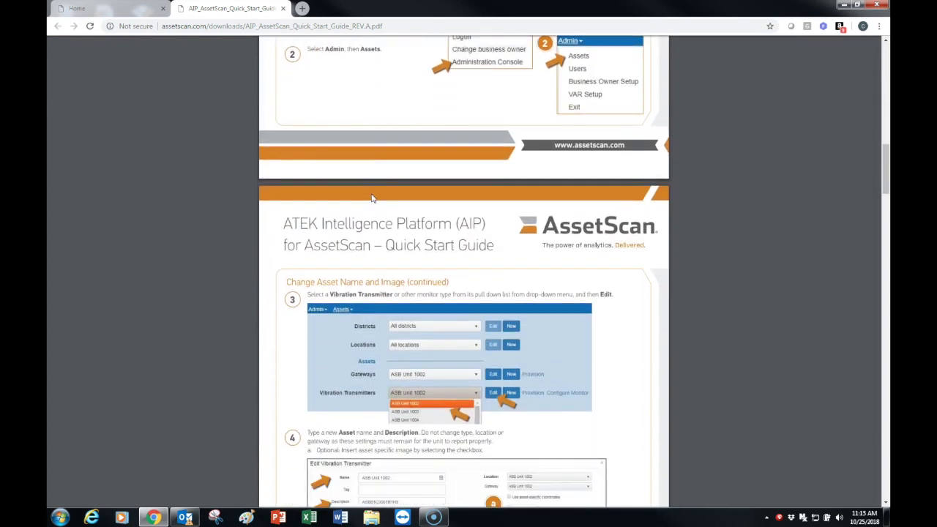
{"action": "scroll", "coordinate": [371, 198], "scroll_direction": "down", "scroll_amount": 6}
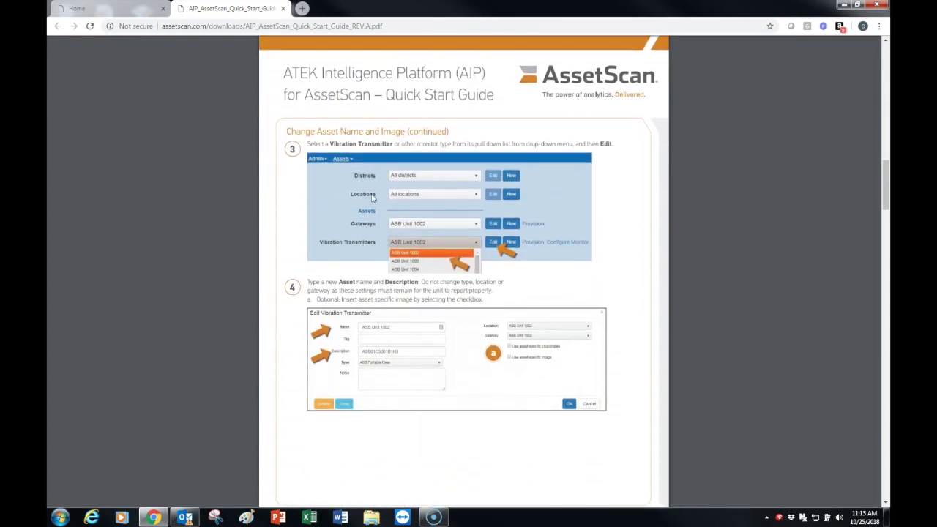
{"action": "scroll", "coordinate": [371, 197], "scroll_direction": "down", "scroll_amount": 20}
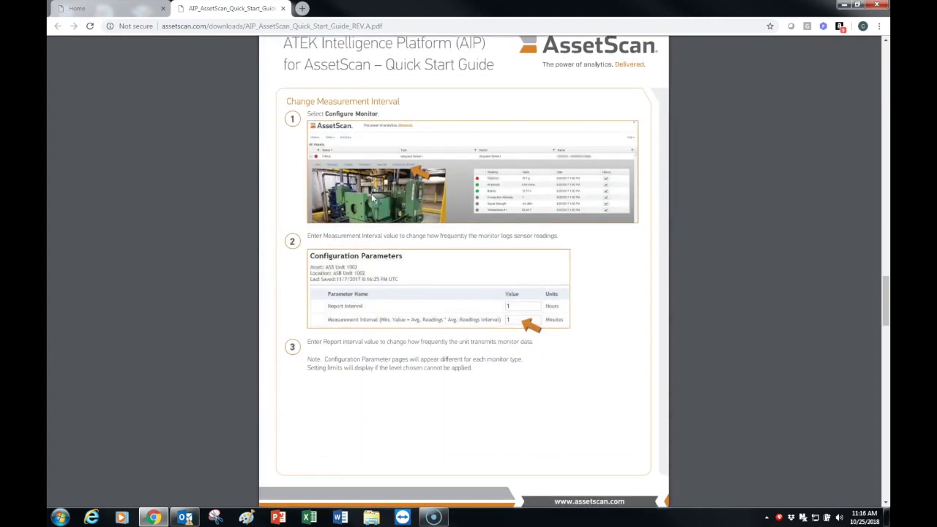
{"action": "scroll", "coordinate": [372, 198], "scroll_direction": "down", "scroll_amount": 13}
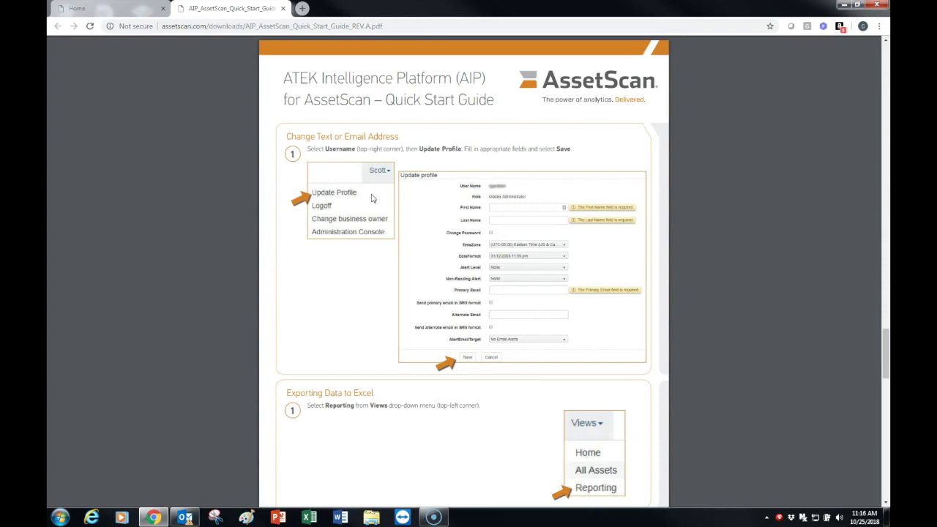
{"action": "scroll", "coordinate": [372, 198], "scroll_direction": "down", "scroll_amount": 9}
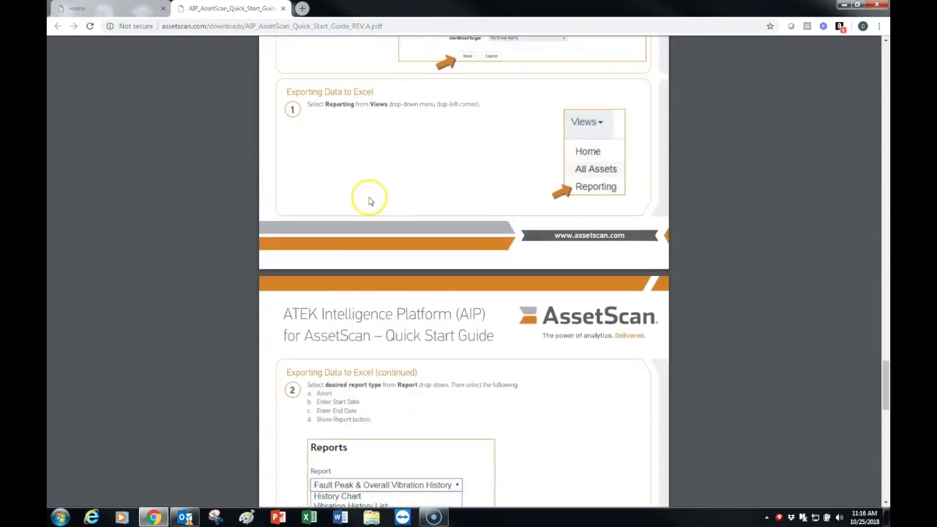
{"action": "left_click_drag", "start_coordinate": [885, 386], "coordinate": [886, 66]}
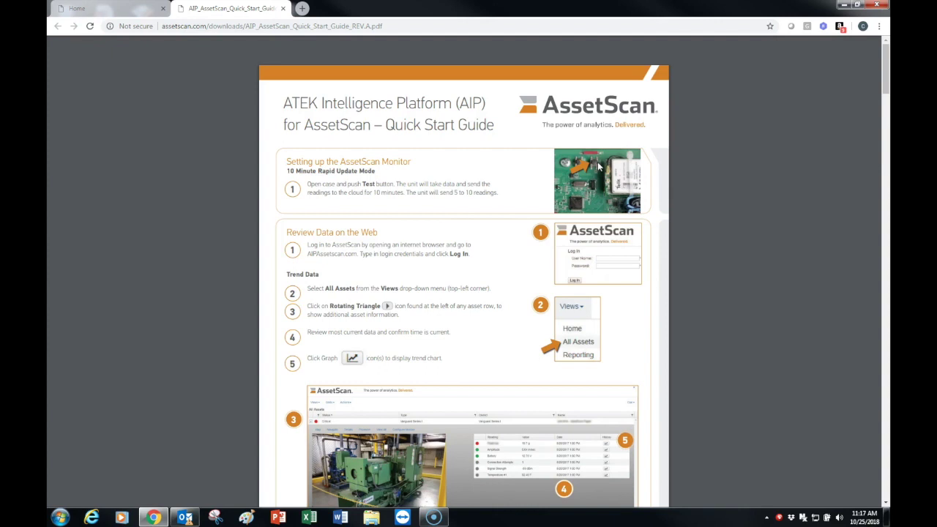
Return to the AssetScan console, show the All Assets view and filter it to the Davenport IA location
{"action": "left_click", "coordinate": [117, 9]}
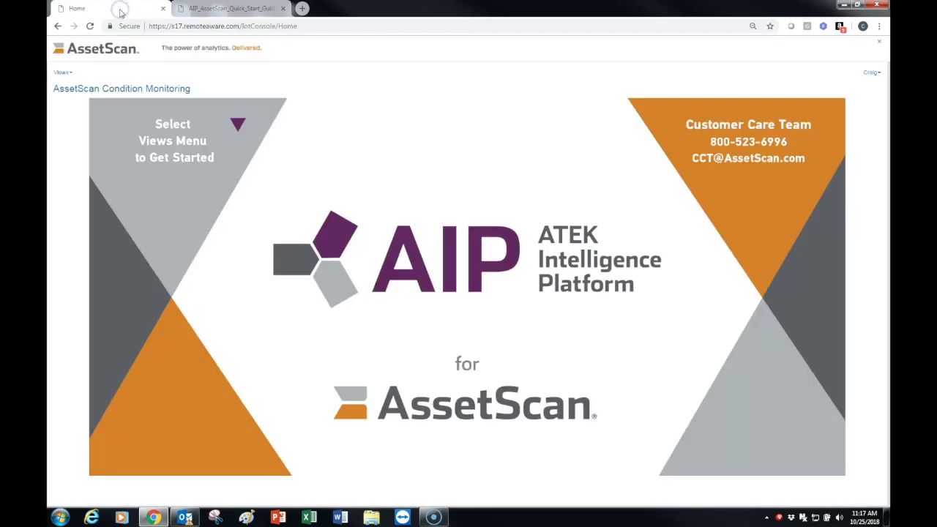
{"action": "left_click", "coordinate": [71, 72]}
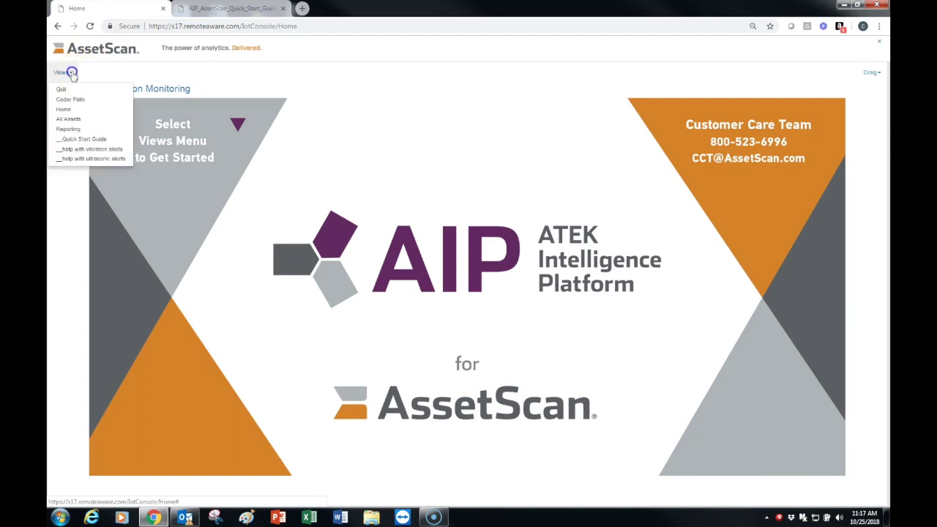
{"action": "left_click", "coordinate": [66, 119]}
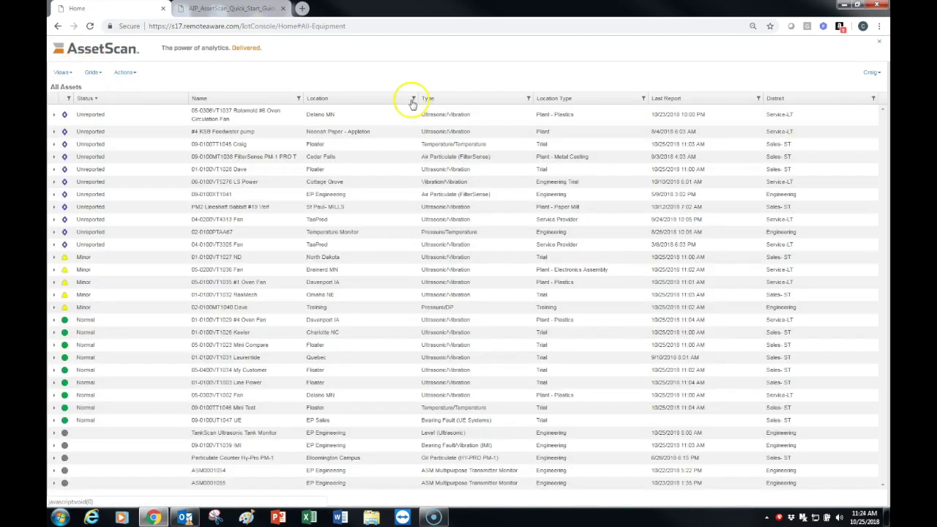
{"action": "left_click", "coordinate": [413, 98]}
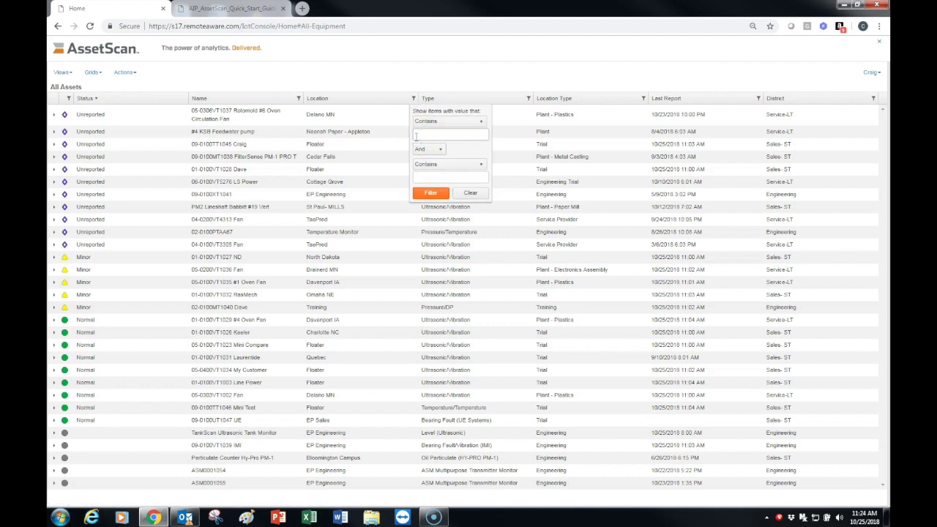
{"action": "key", "text": "Return"}
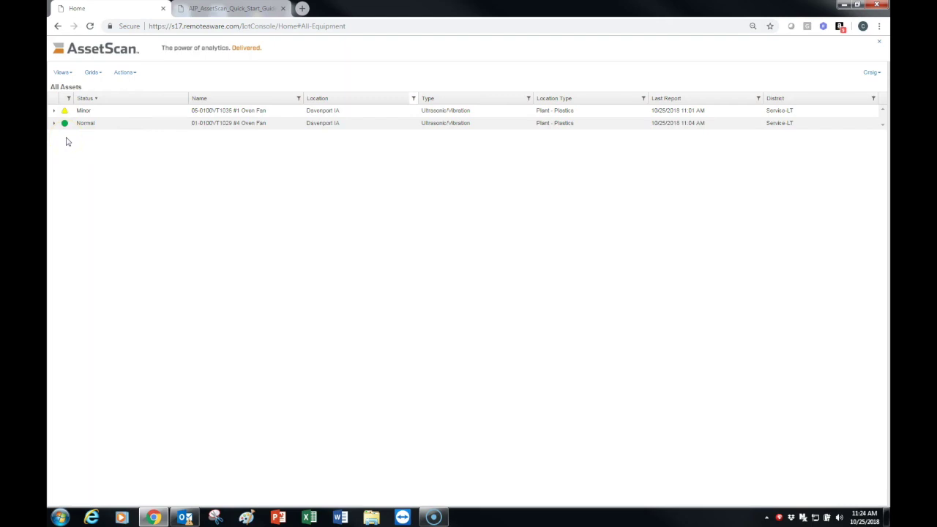
Expand the #1 Oven Fan asset and plot the history of all six readings in one chart covering 15 days
{"action": "left_click", "coordinate": [53, 110]}
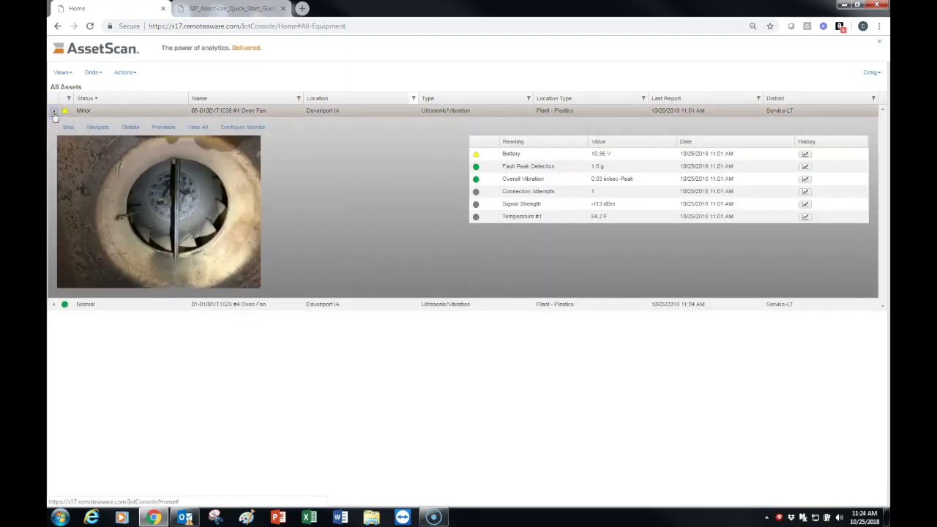
{"action": "left_click", "coordinate": [431, 170]}
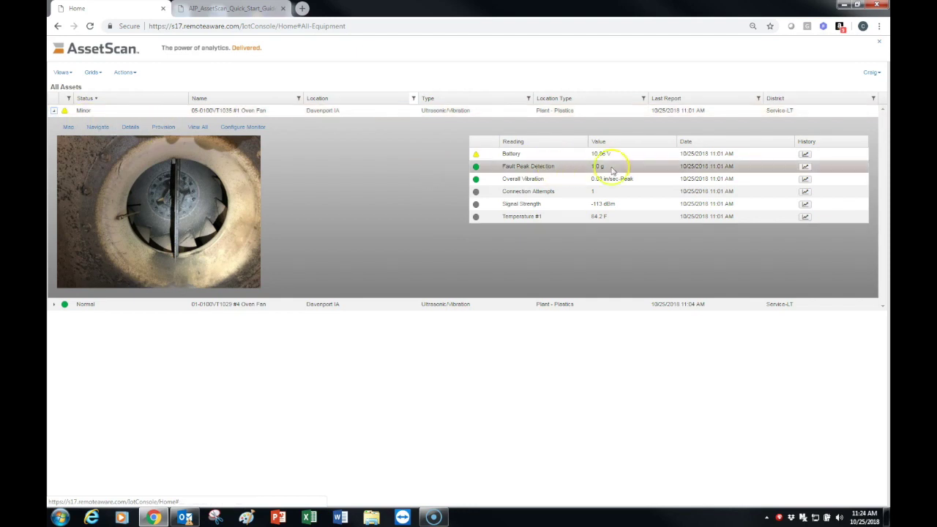
{"action": "left_click", "coordinate": [805, 180]}
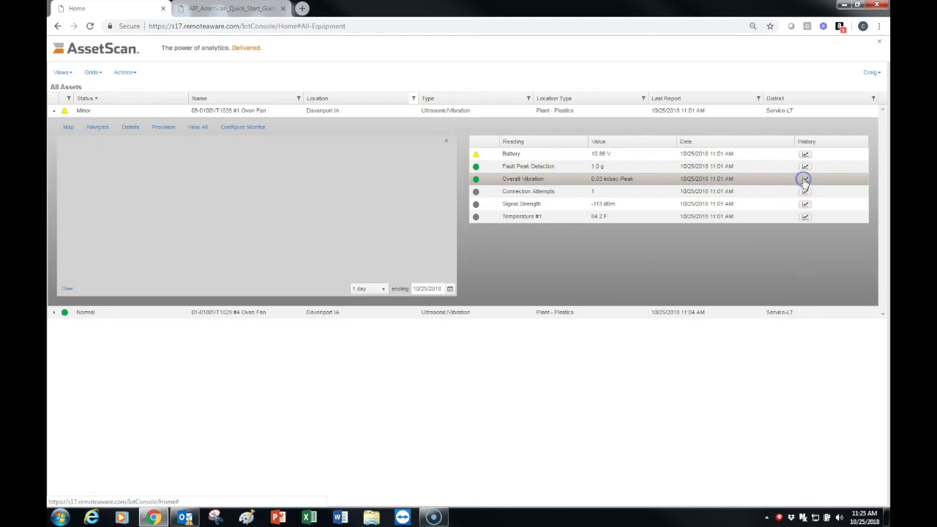
{"action": "left_click", "coordinate": [805, 166]}
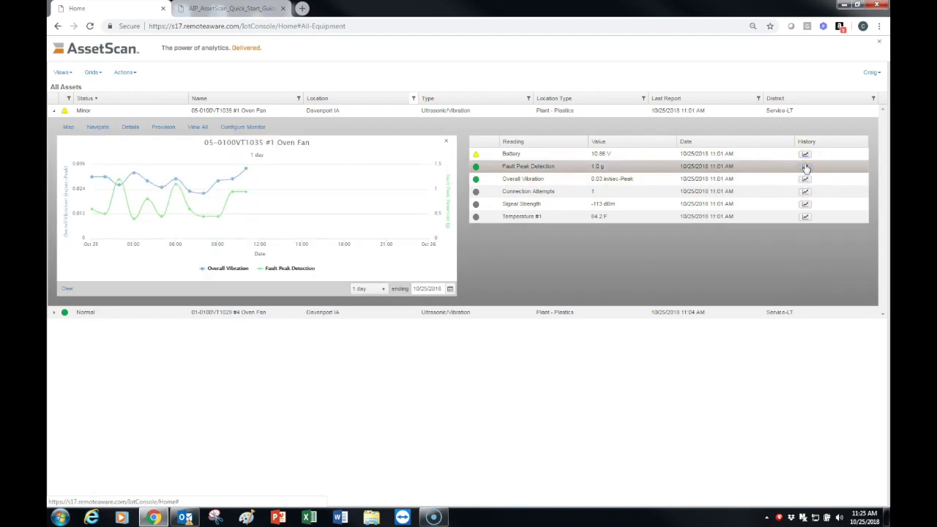
{"action": "left_click", "coordinate": [805, 156]}
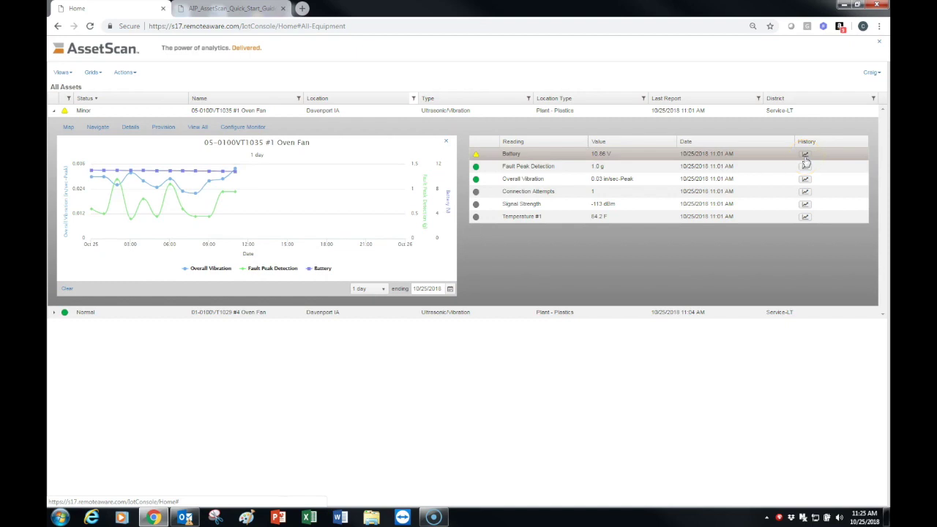
{"action": "left_click", "coordinate": [804, 191]}
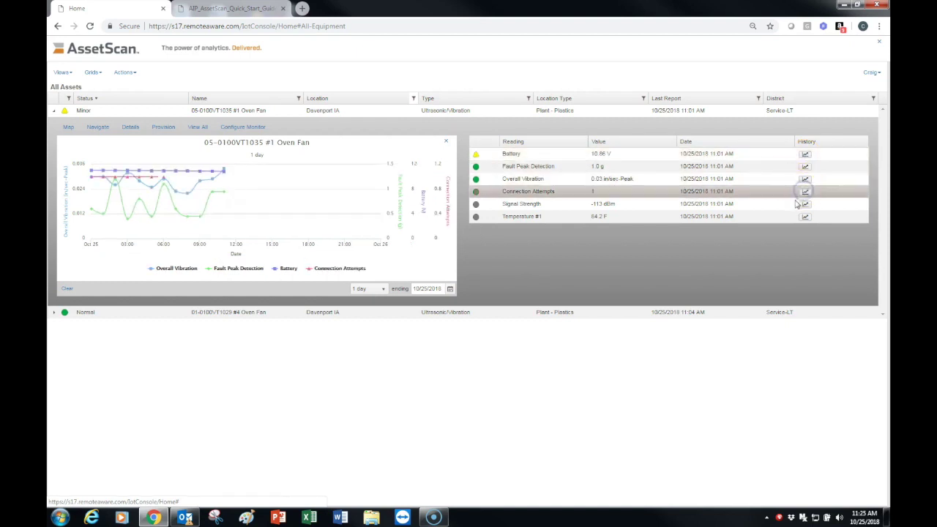
{"action": "left_click", "coordinate": [804, 204]}
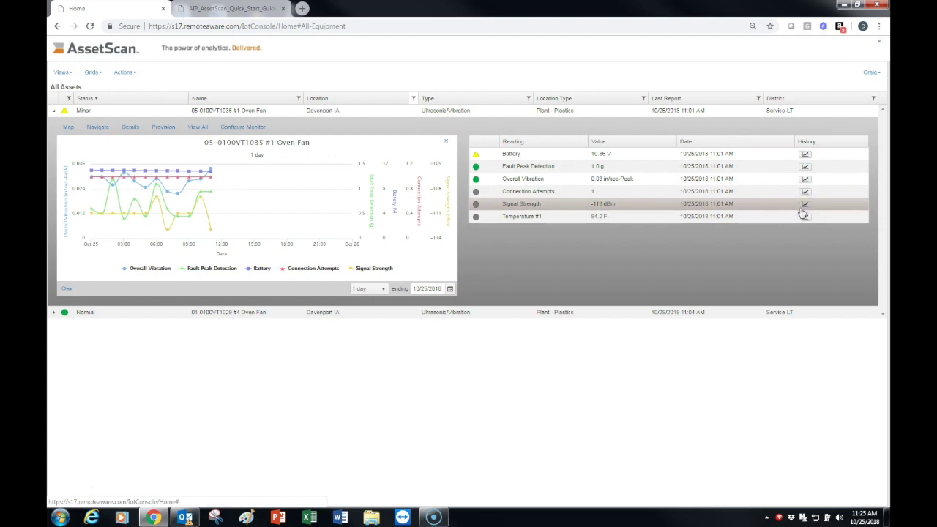
{"action": "left_click", "coordinate": [805, 216]}
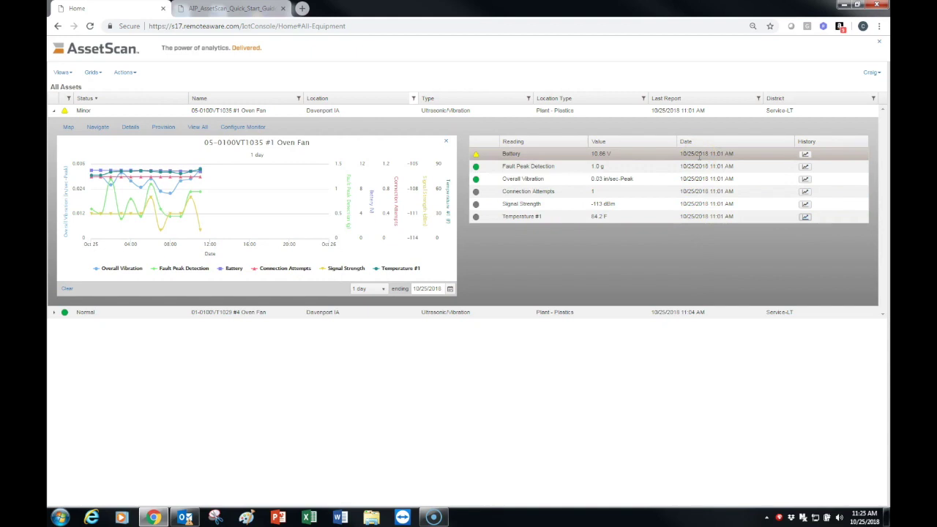
{"action": "left_click", "coordinate": [384, 290]}
{"action": "left_click", "coordinate": [369, 321]}
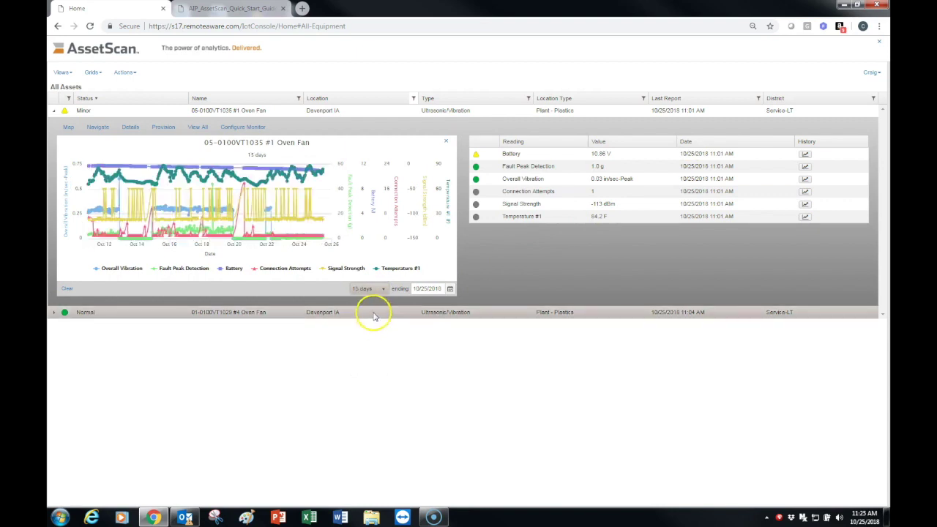
Hide the Connection Attempts, Signal Strength, Temperature #1 and Battery trend lines, and finally clear and close the chart
{"action": "left_click", "coordinate": [282, 269]}
{"action": "left_click", "coordinate": [343, 268]}
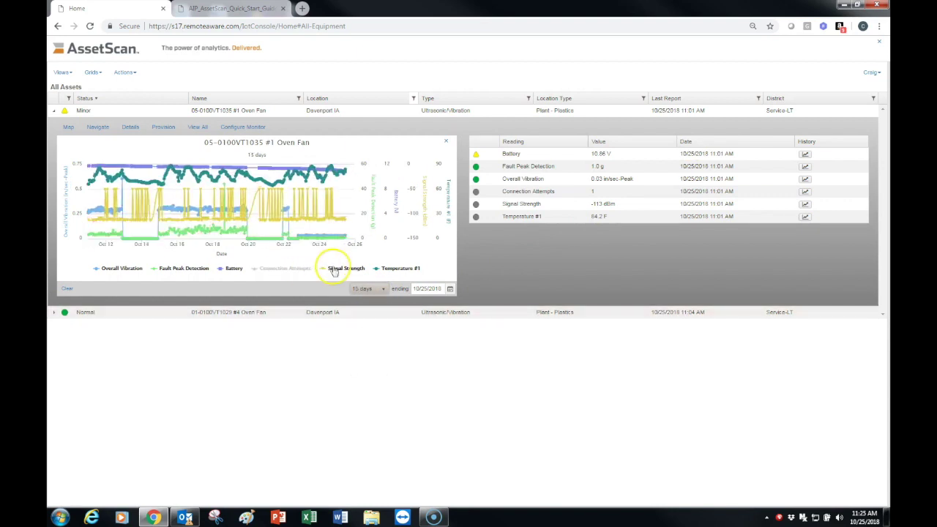
{"action": "left_click", "coordinate": [389, 269]}
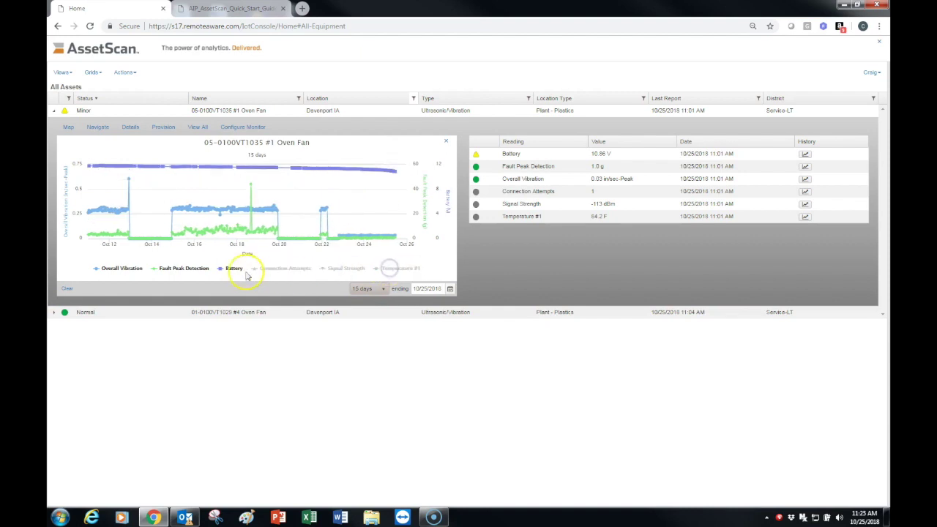
{"action": "left_click", "coordinate": [230, 270]}
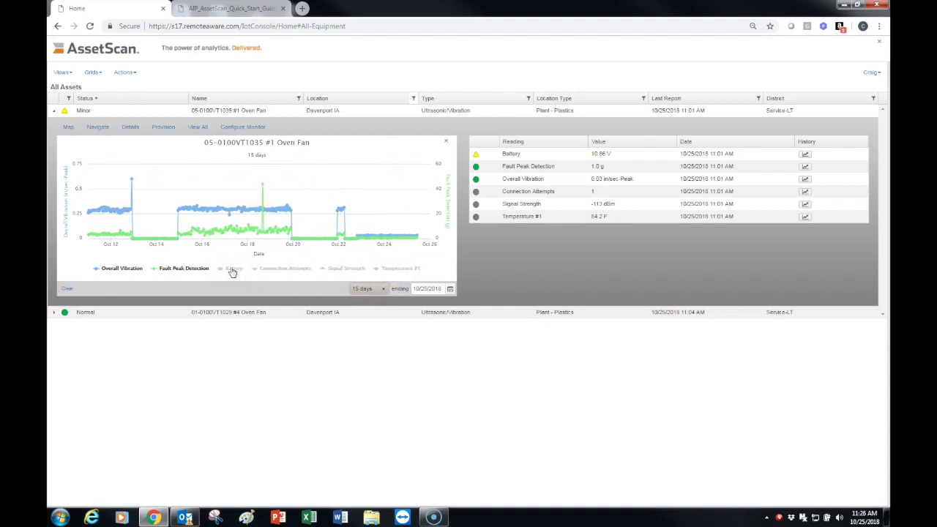
{"action": "left_click", "coordinate": [67, 289]}
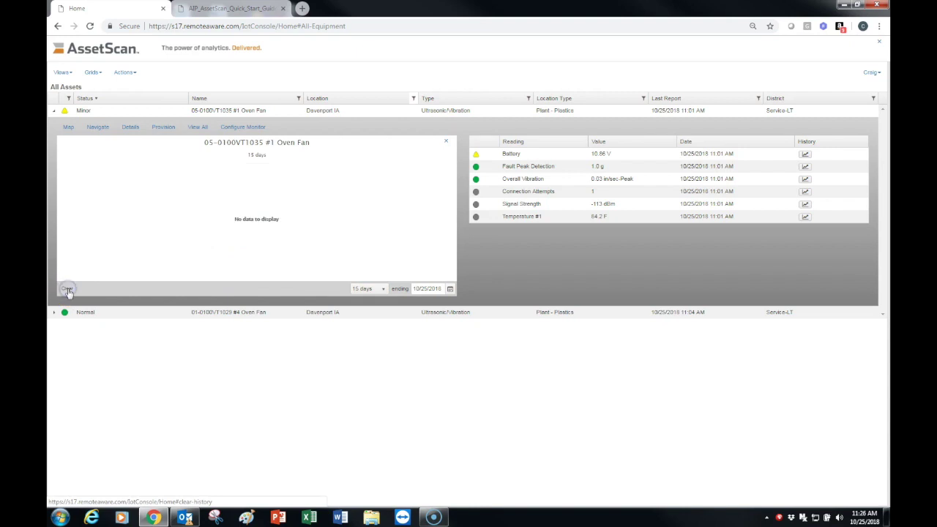
{"action": "left_click", "coordinate": [446, 143]}
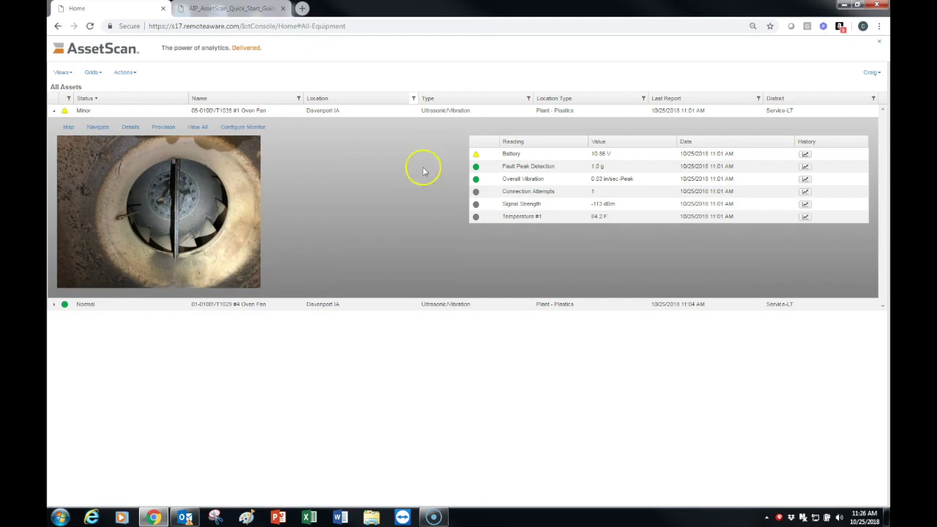
Open the Administration Console and go to its Assets page
{"action": "left_click", "coordinate": [872, 73]}
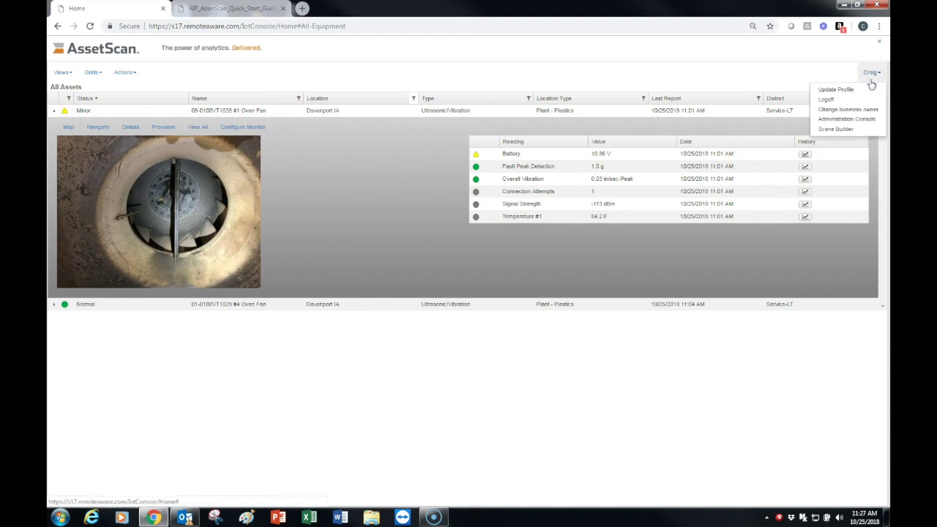
{"action": "left_click", "coordinate": [849, 118]}
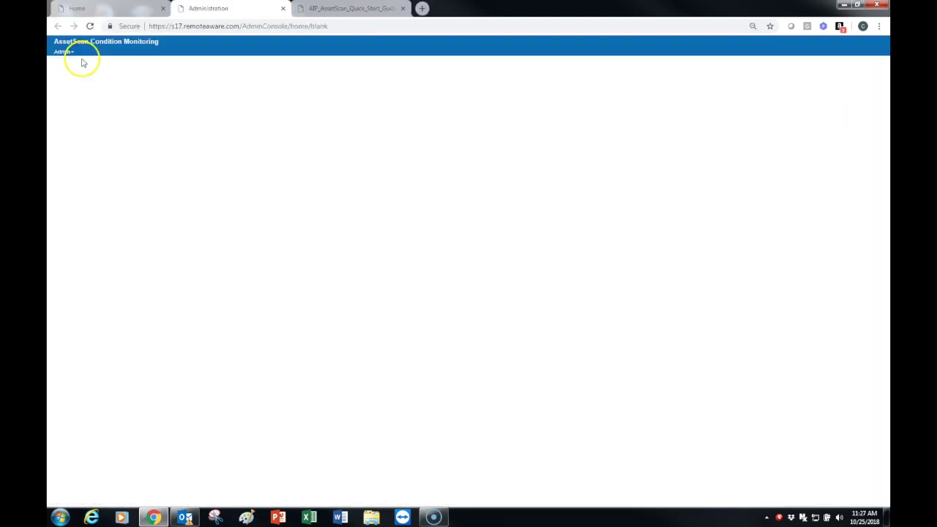
{"action": "left_click", "coordinate": [62, 52]}
{"action": "left_click", "coordinate": [64, 63]}
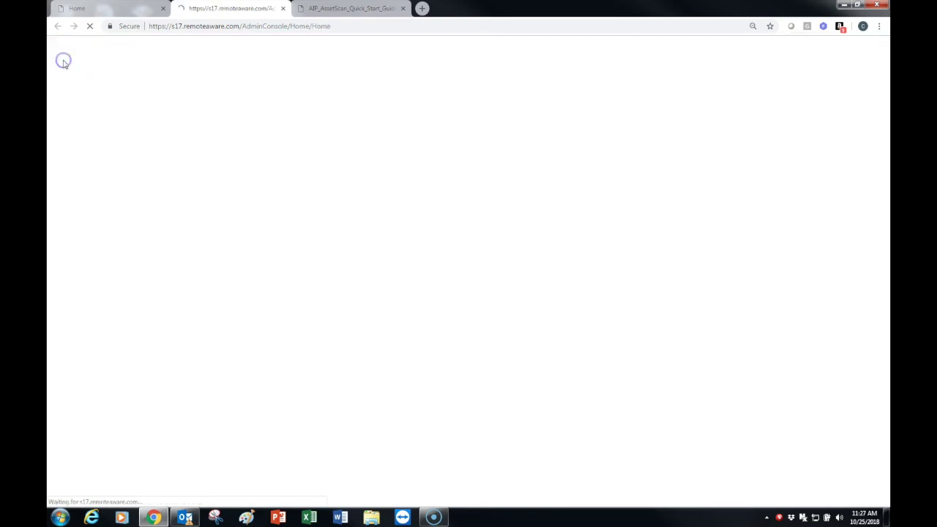
Rename the vibration transmitter 05-0100VT1035 #1 Oven Fan to "05-0100VT1035 #1test" and save it
{"action": "left_click", "coordinate": [355, 141]}
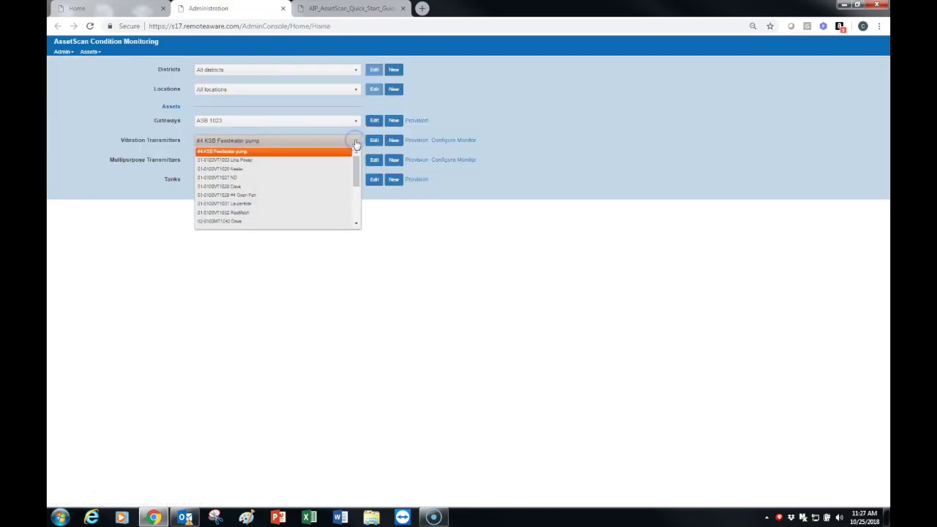
{"action": "left_click_drag", "start_coordinate": [355, 171], "coordinate": [303, 199]}
{"action": "left_click", "coordinate": [288, 194]}
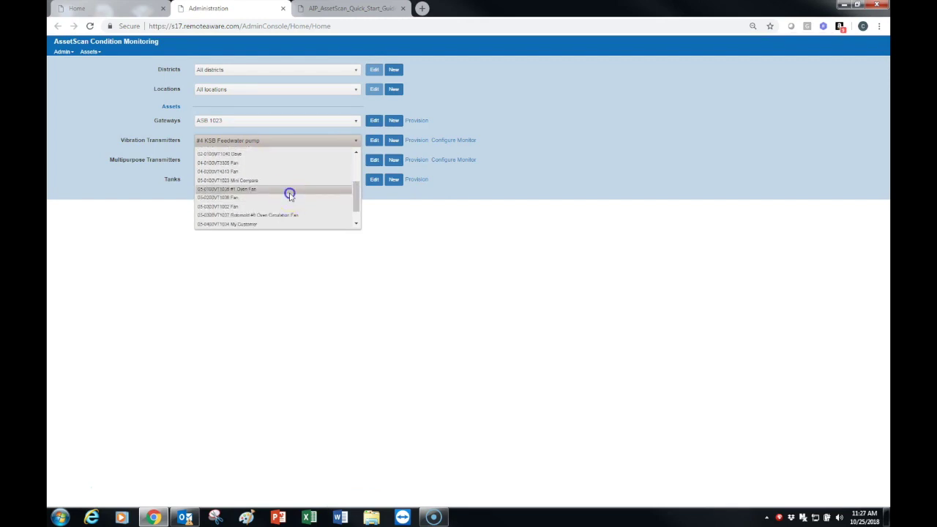
{"action": "left_click", "coordinate": [378, 140]}
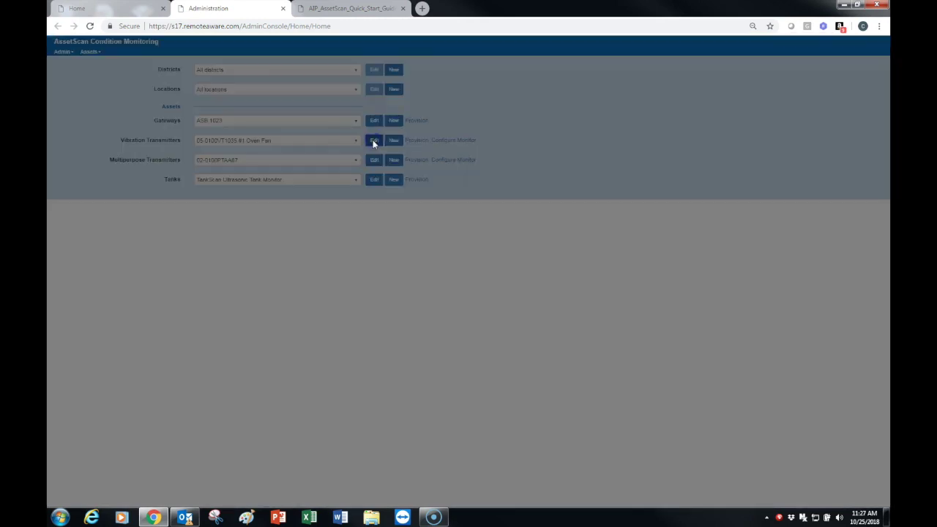
{"action": "left_click_drag", "start_coordinate": [391, 73], "coordinate": [449, 73]}
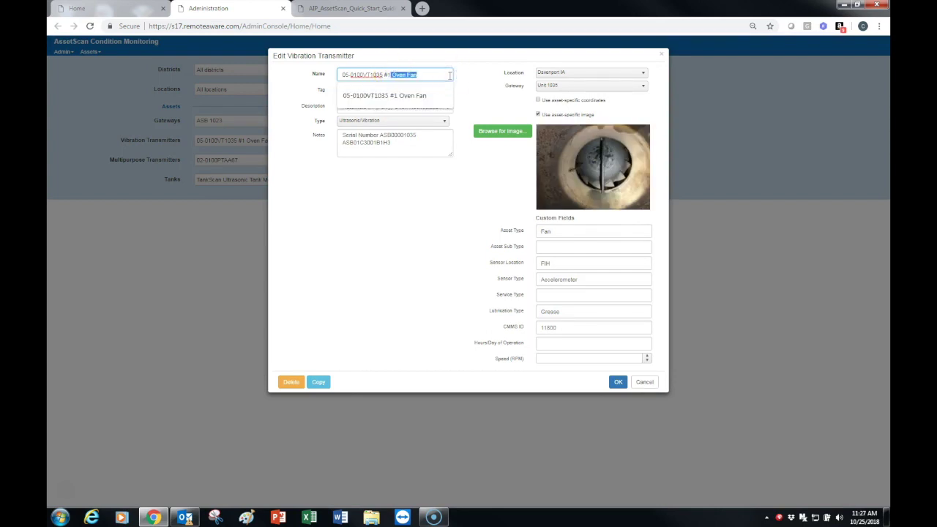
{"action": "type", "text": "test"}
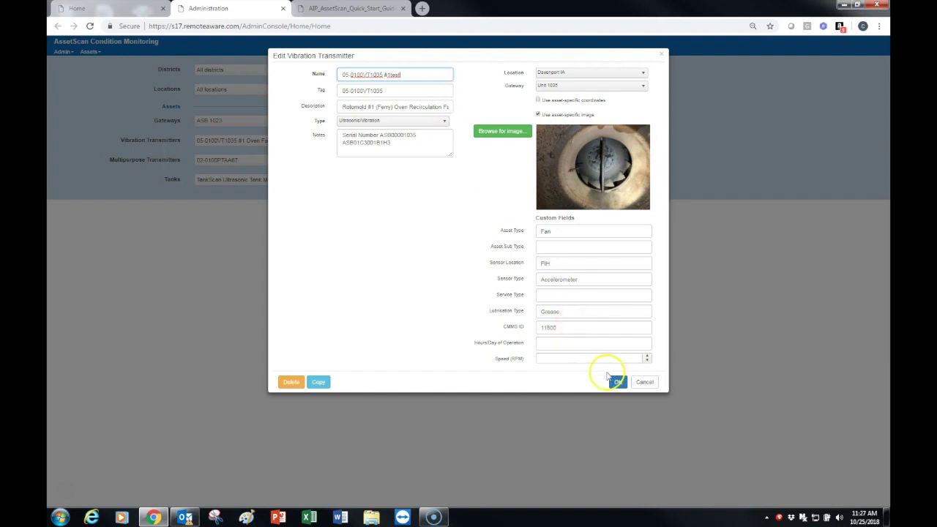
{"action": "left_click", "coordinate": [614, 382]}
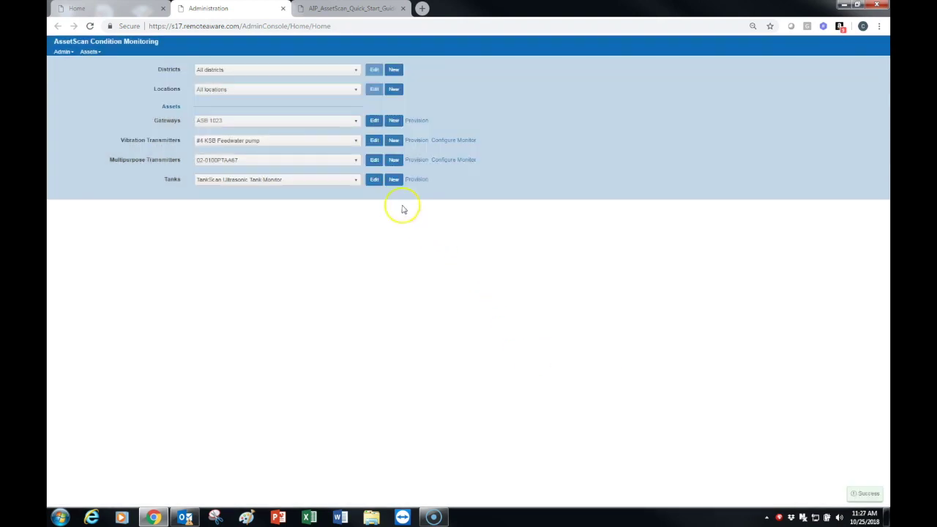
Reopen the 05-0100VT1035 #1test transmitter, look through the image files available for its picture, and close it without saving
{"action": "left_click", "coordinate": [356, 141]}
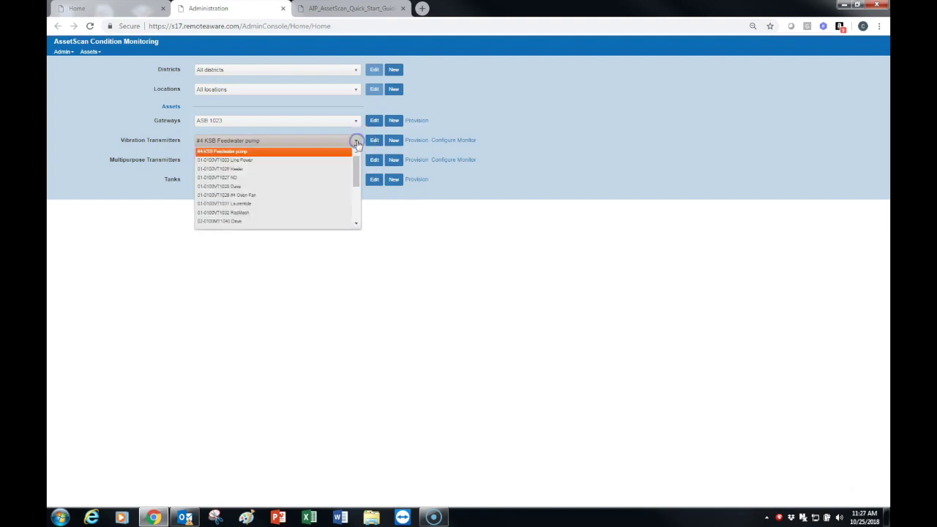
{"action": "left_click_drag", "start_coordinate": [352, 170], "coordinate": [351, 192]}
{"action": "left_click", "coordinate": [296, 196]}
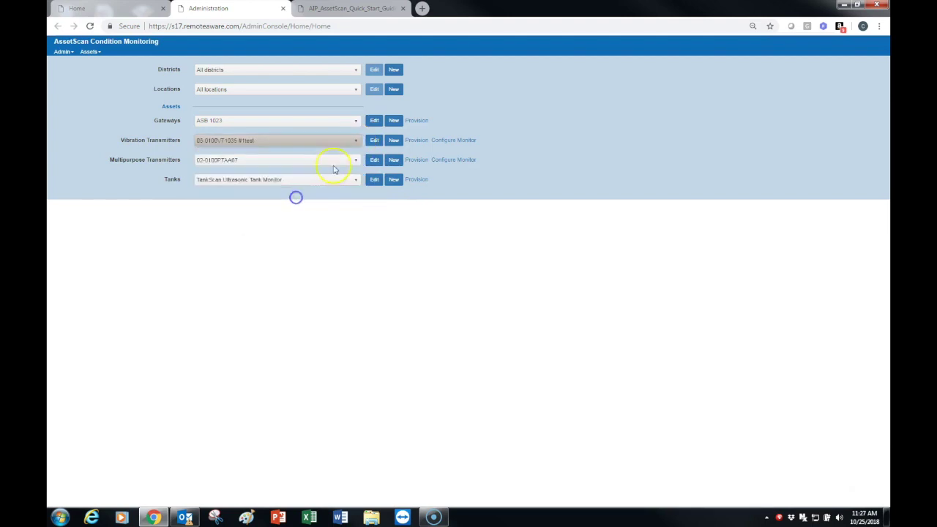
{"action": "left_click", "coordinate": [374, 140]}
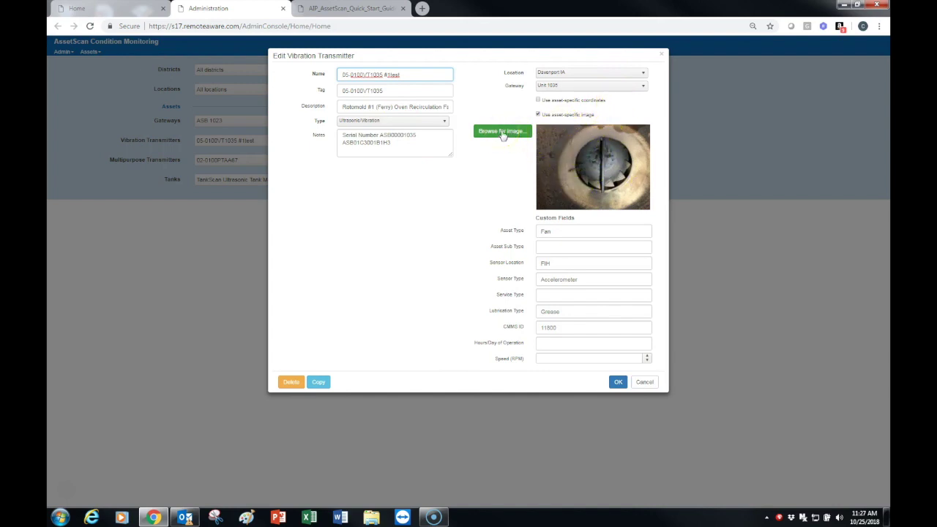
{"action": "left_click", "coordinate": [502, 132]}
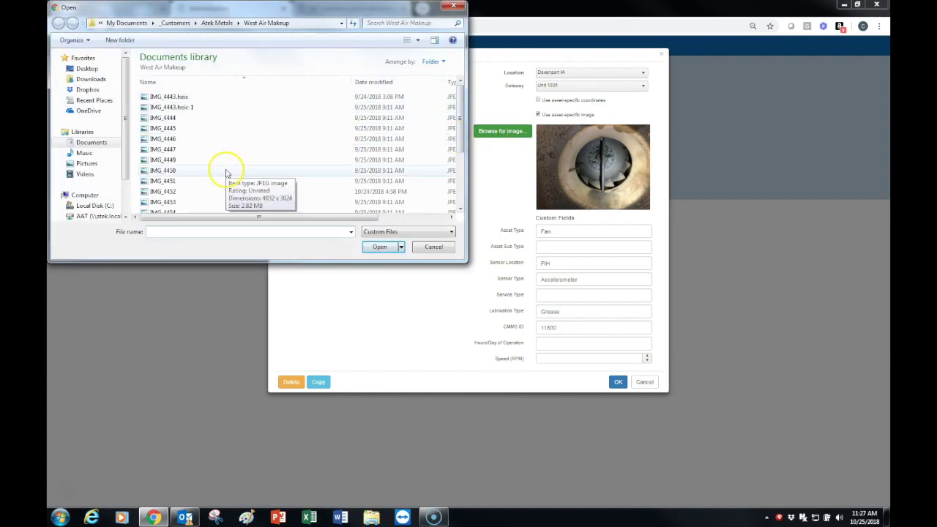
{"action": "left_click", "coordinate": [433, 246]}
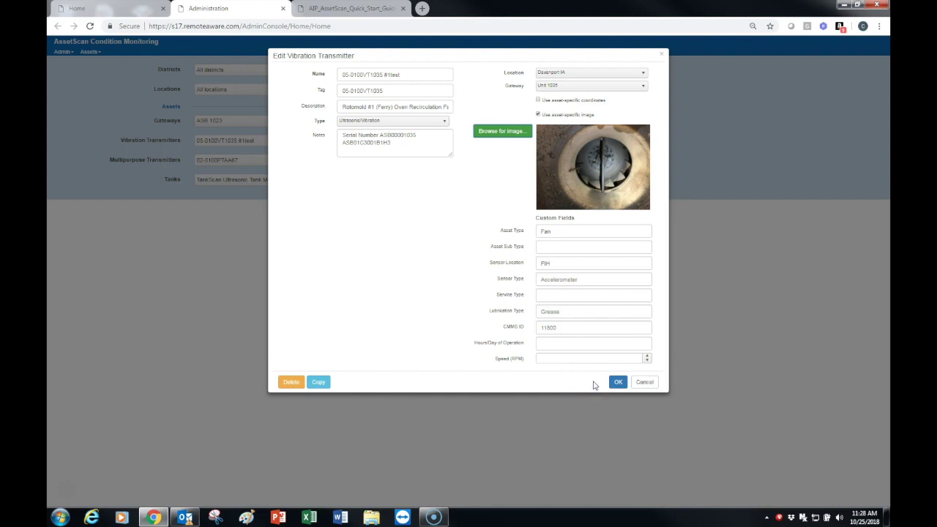
{"action": "left_click", "coordinate": [644, 381]}
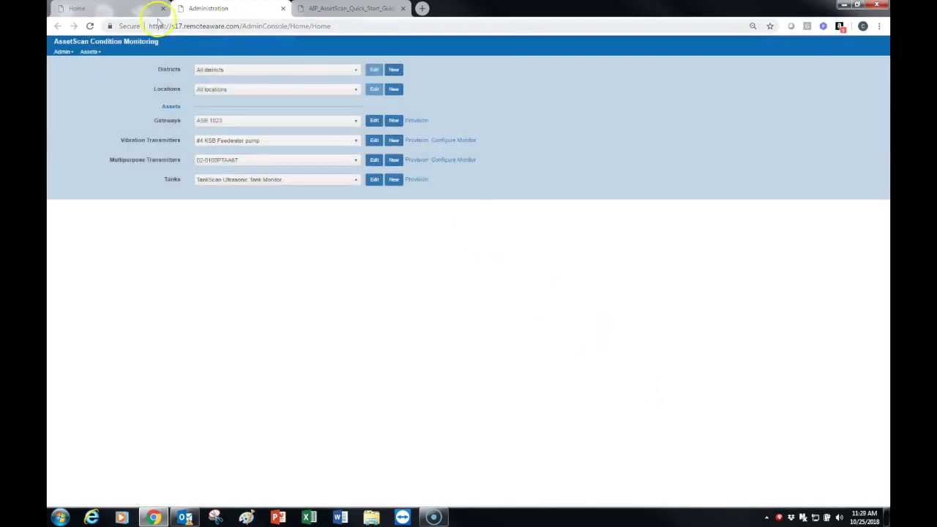
Return to the All Assets view and open the #1 Oven Fan's provisioning alerts for Fault Peak Detection
{"action": "left_click", "coordinate": [153, 11]}
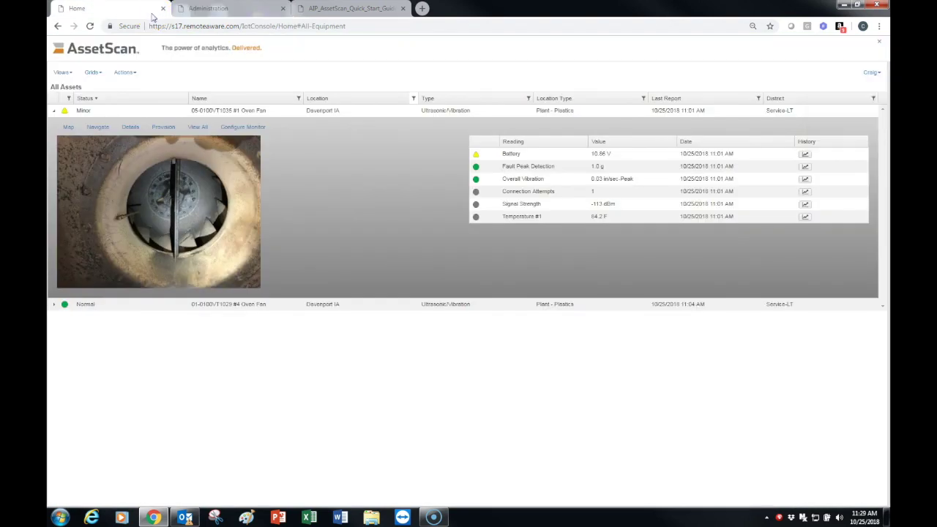
{"action": "left_click", "coordinate": [158, 128]}
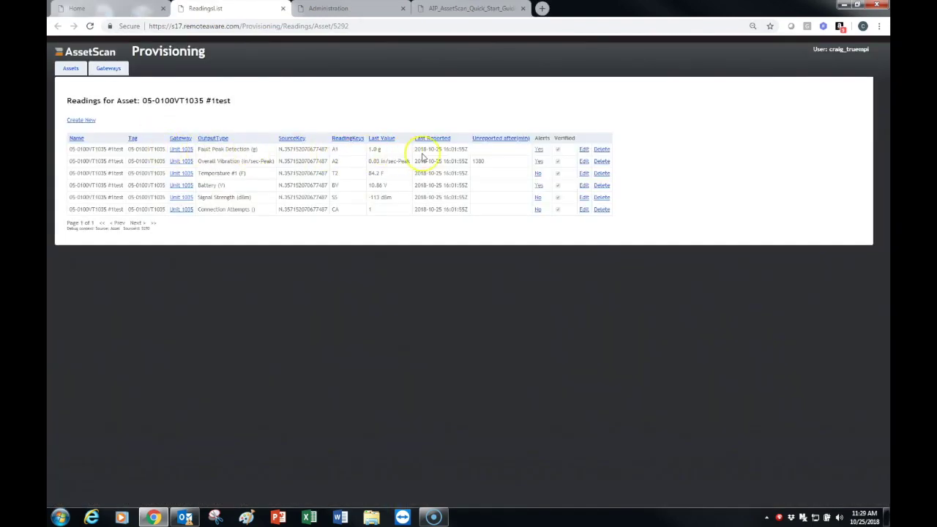
{"action": "left_click", "coordinate": [539, 150]}
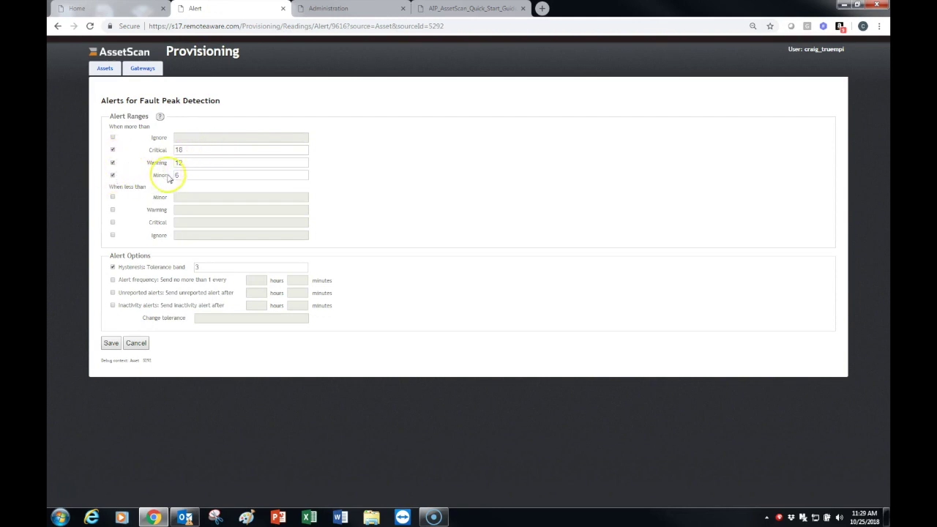
Set the Critical upper alert threshold for Fault Peak Detection to 24
{"action": "left_click", "coordinate": [199, 149]}
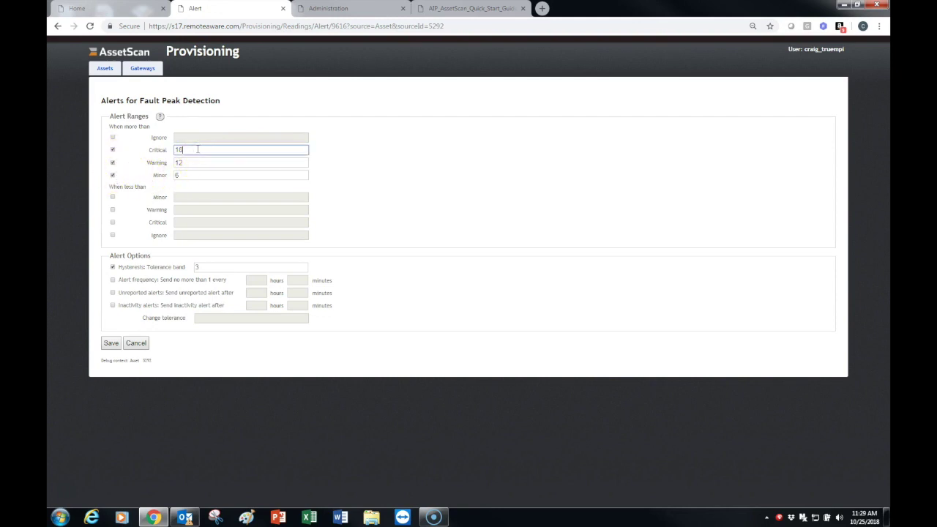
{"action": "key", "text": "BackSpace"}
{"action": "key", "text": "BackSpace"}
{"action": "type", "text": "24"}
{"action": "left_click", "coordinate": [161, 390]}
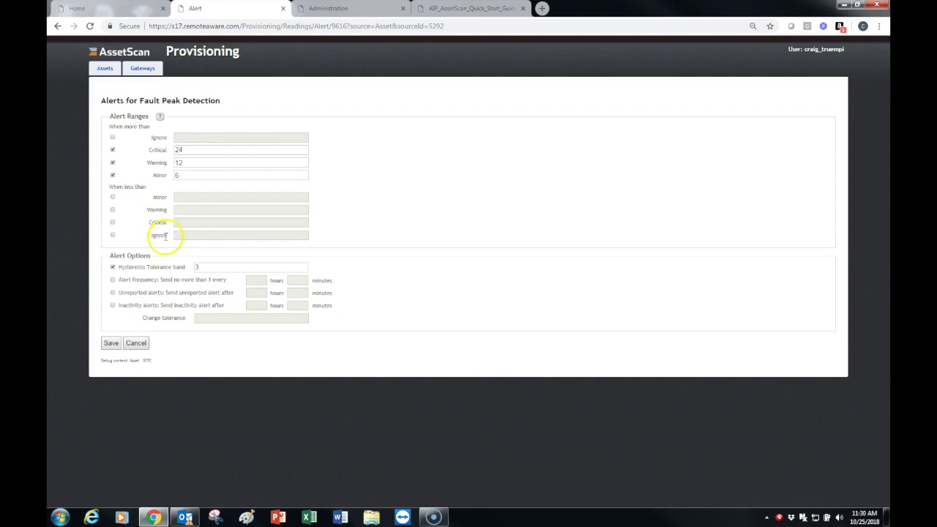
Enable the Ignore range for readings less than 2 and save the alert settings
{"action": "left_click", "coordinate": [113, 235]}
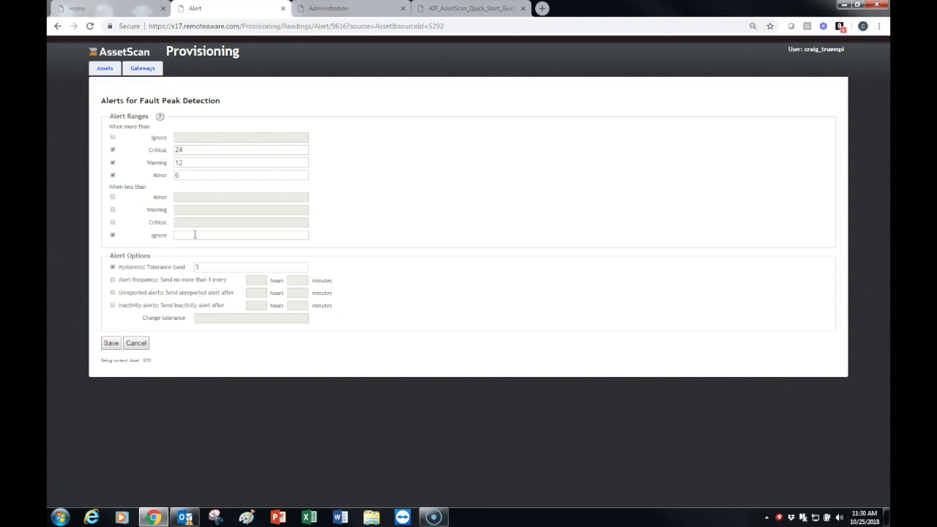
{"action": "left_click", "coordinate": [195, 235]}
{"action": "type", "text": "2"}
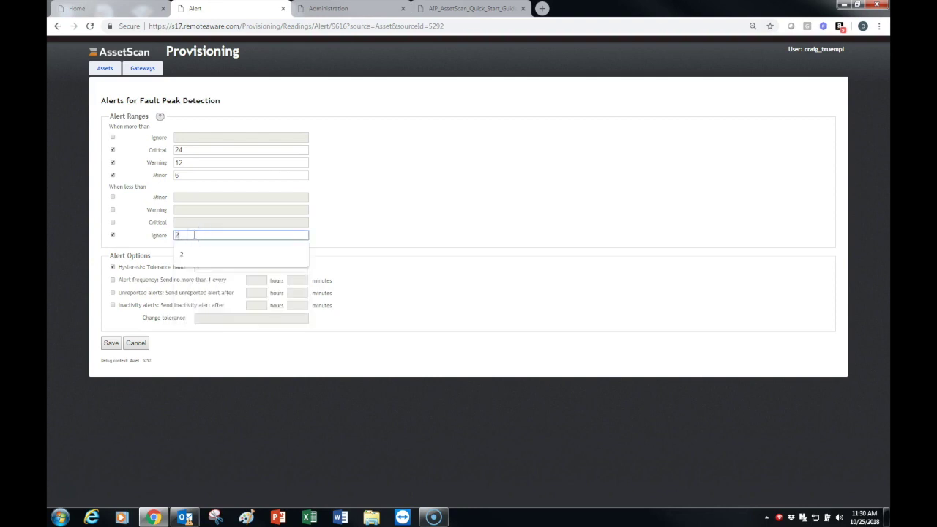
{"action": "key", "text": "Return"}
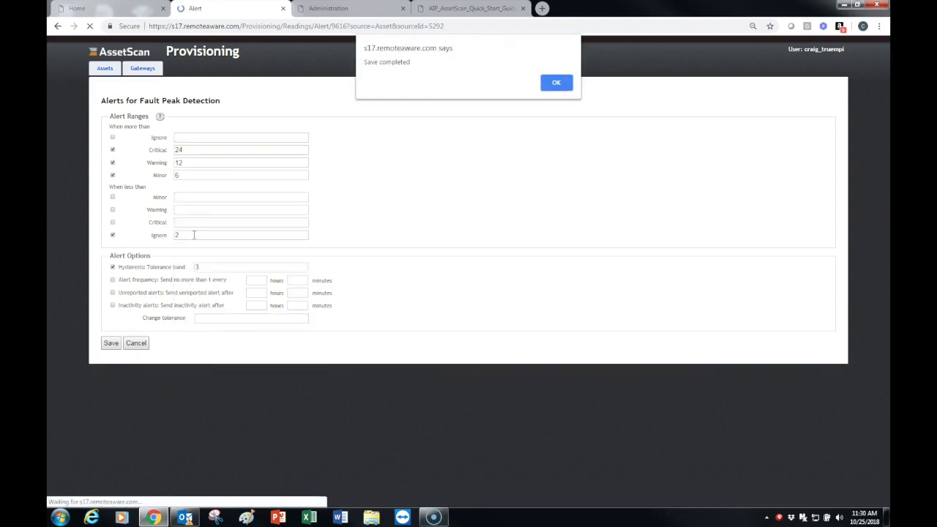
{"action": "left_click", "coordinate": [552, 84]}
Limit the Fault Peak Detection alert frequency to no more than one every 24 hours and save the changes
{"action": "left_click", "coordinate": [264, 149]}
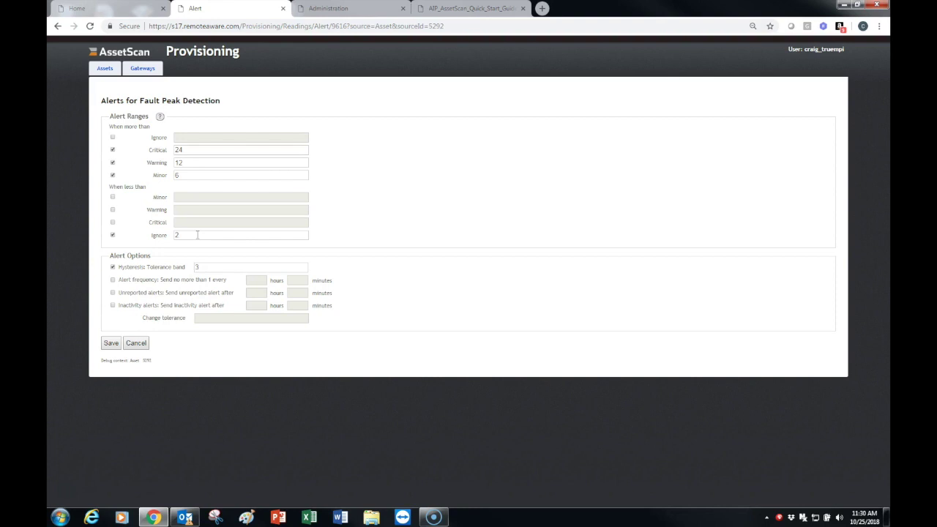
{"action": "left_click", "coordinate": [205, 234]}
{"action": "left_click", "coordinate": [113, 280]}
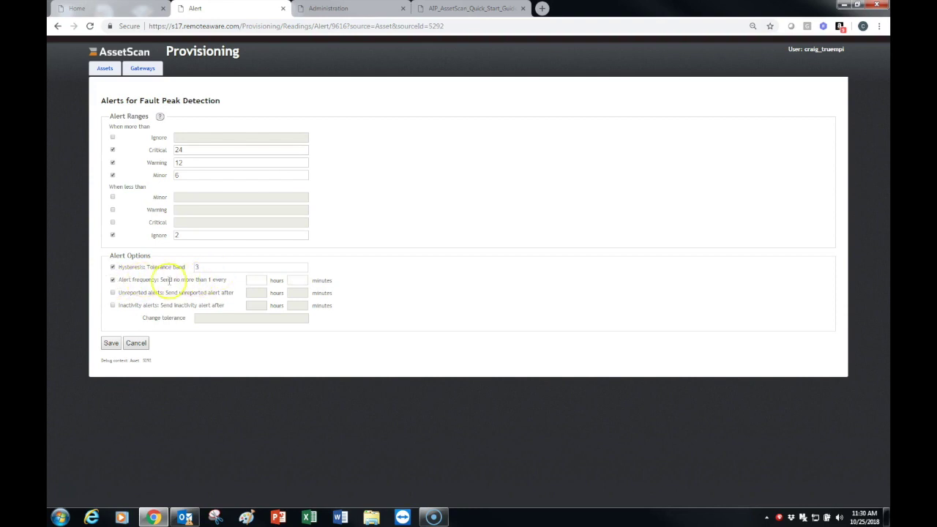
{"action": "left_click", "coordinate": [256, 280]}
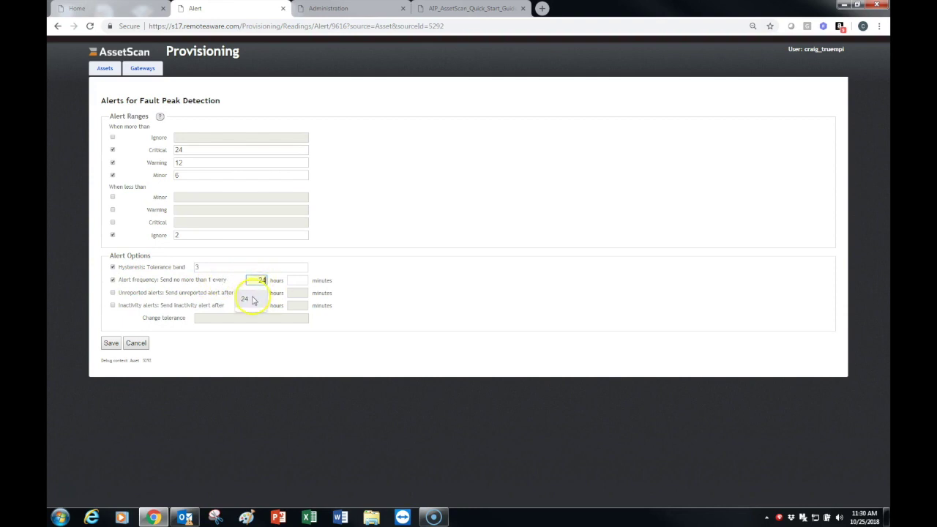
{"action": "left_click", "coordinate": [252, 298]}
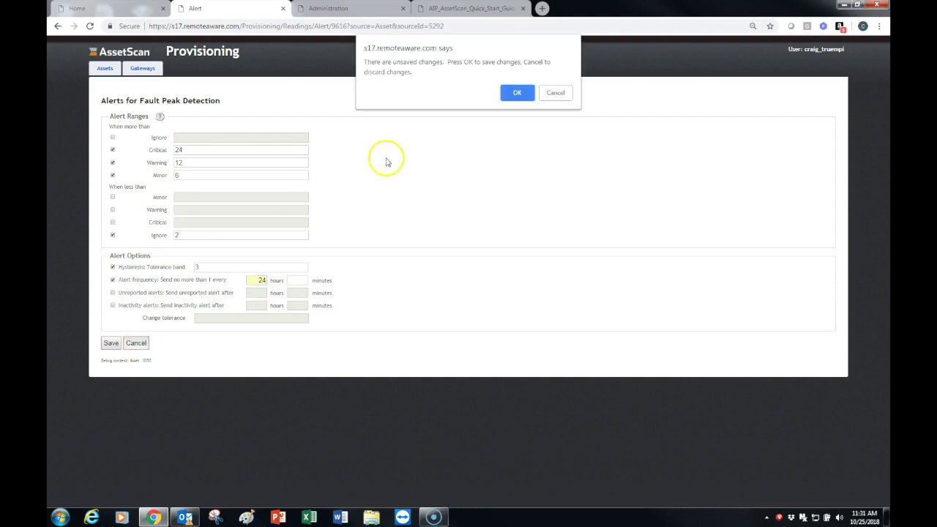
{"action": "left_click", "coordinate": [512, 92]}
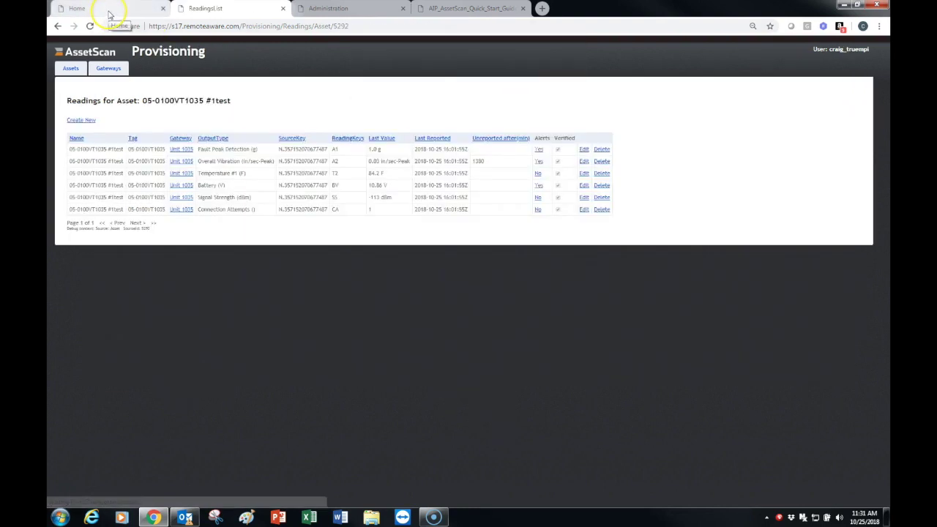
Open the monitor configuration of the #1 Oven Fan from the All Assets view and save a measurement interval of 15 minutes
{"action": "left_click", "coordinate": [108, 10]}
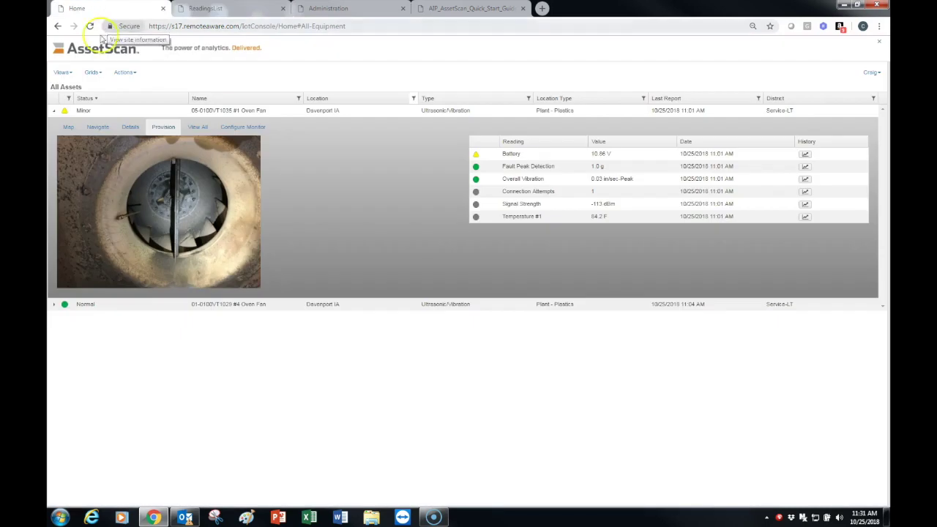
{"action": "left_click", "coordinate": [129, 127]}
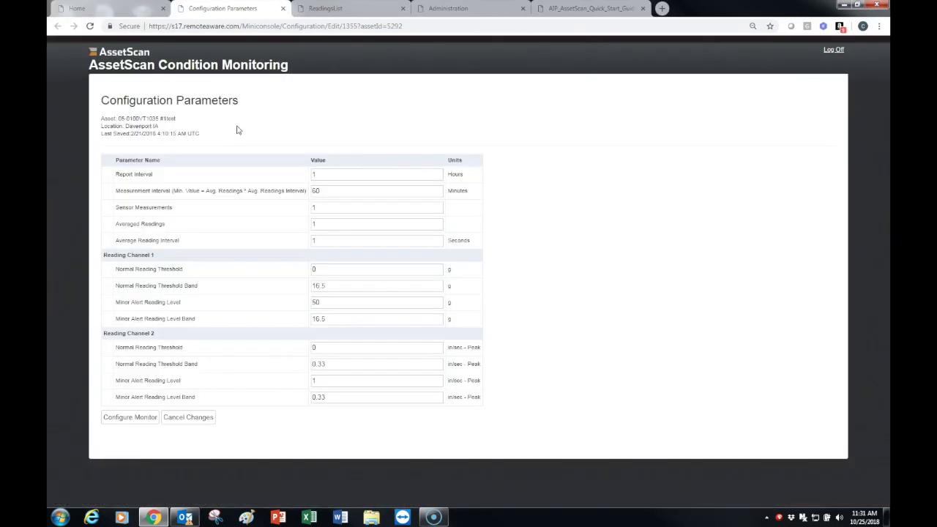
{"action": "left_click", "coordinate": [313, 191]}
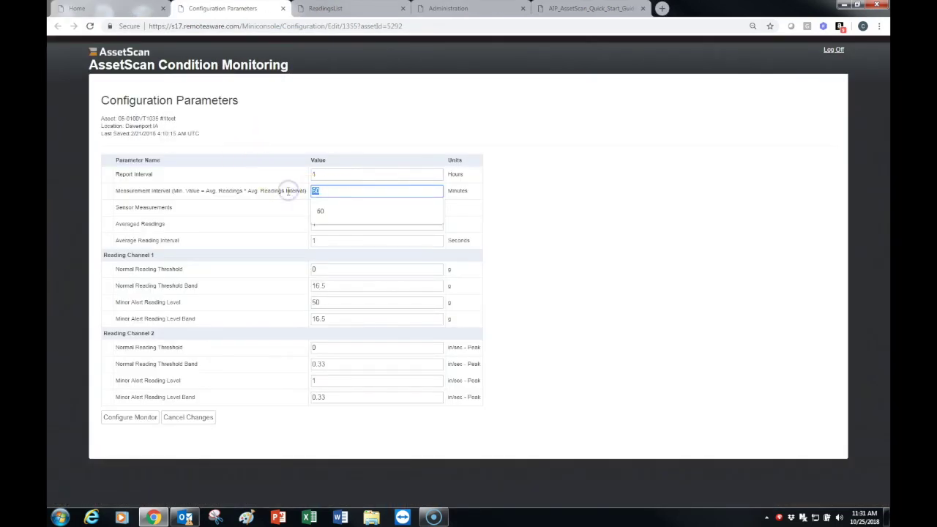
{"action": "type", "text": "15"}
{"action": "key", "text": "Return"}
{"action": "left_click", "coordinate": [254, 179]}
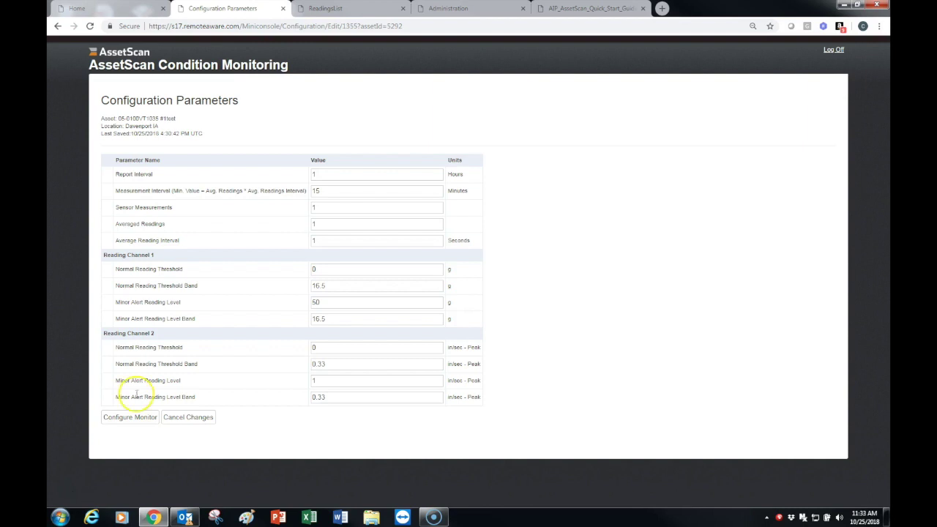
Open the user profile settings from the console home page and examine the primary and alternate email fields
{"action": "left_click", "coordinate": [117, 8]}
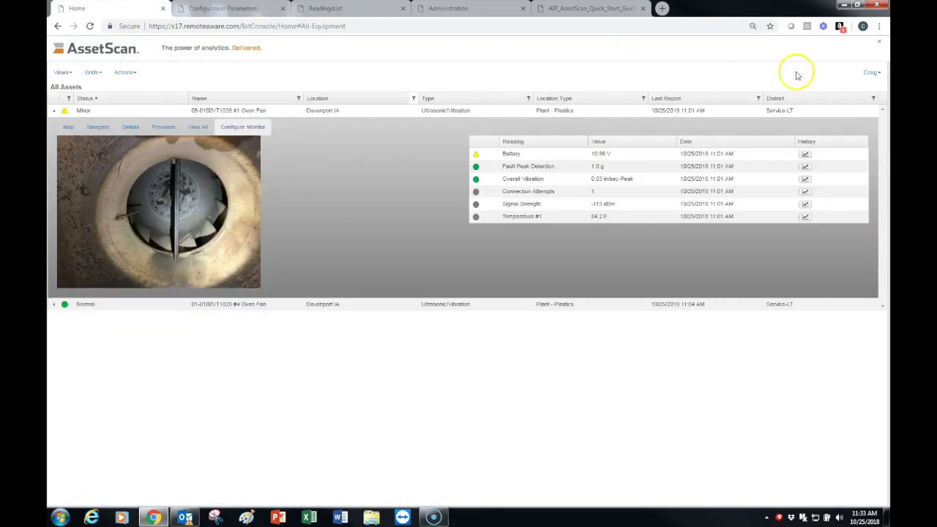
{"action": "left_click", "coordinate": [872, 73]}
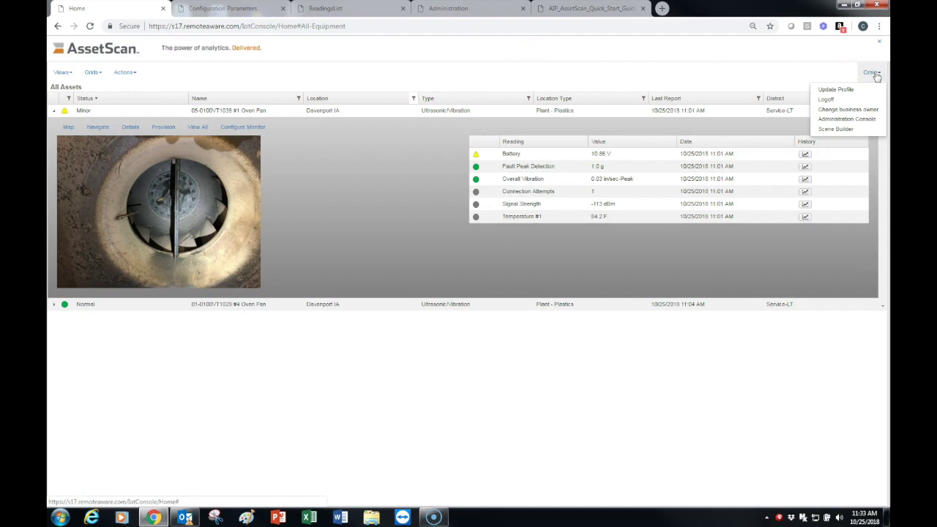
{"action": "left_click", "coordinate": [840, 89]}
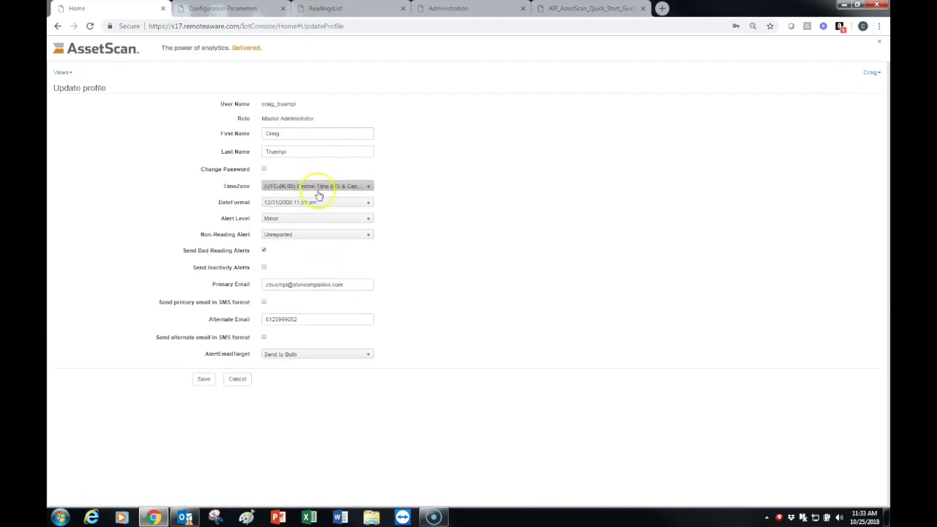
{"action": "left_click", "coordinate": [352, 284]}
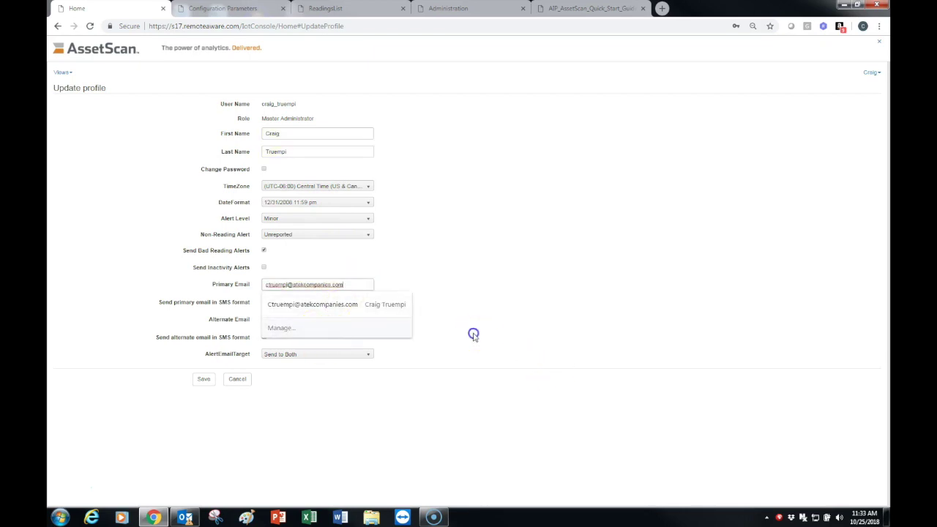
{"action": "left_click", "coordinate": [327, 333]}
{"action": "left_click", "coordinate": [324, 320]}
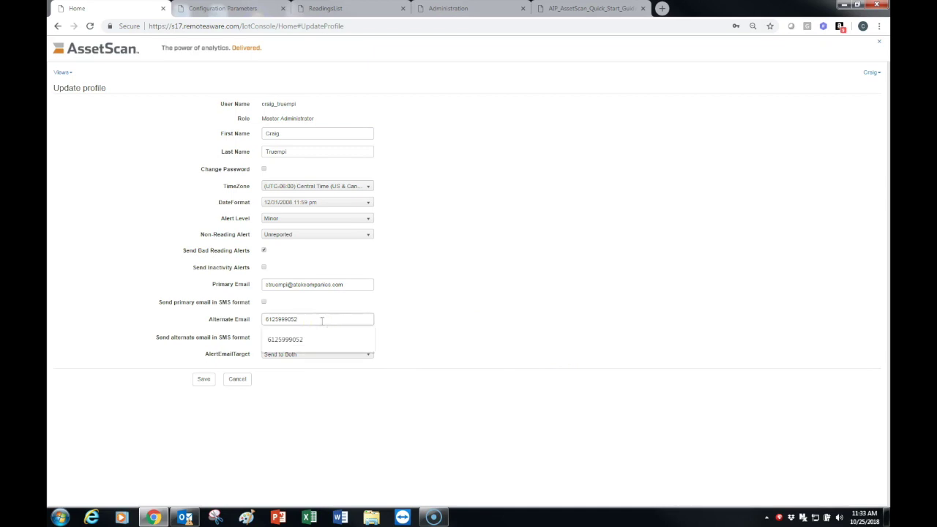
Examine the Alert Level choices and the Non-Reading Alert setting in the user profile
{"action": "left_click", "coordinate": [367, 220]}
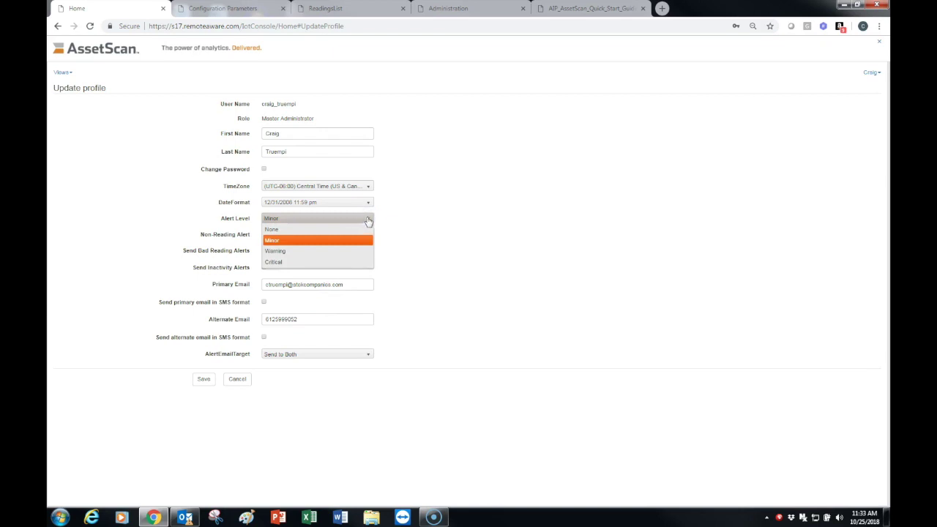
{"action": "left_click", "coordinate": [327, 252]}
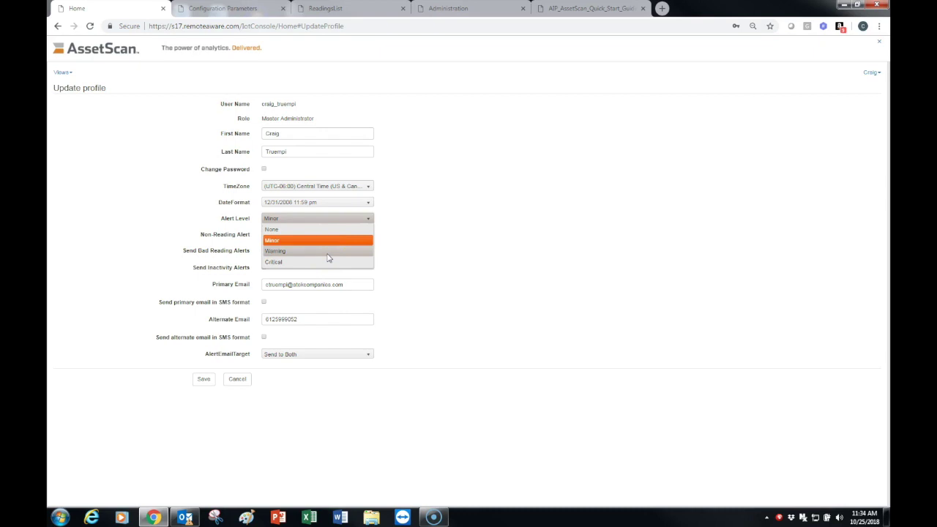
{"action": "left_click", "coordinate": [326, 265]}
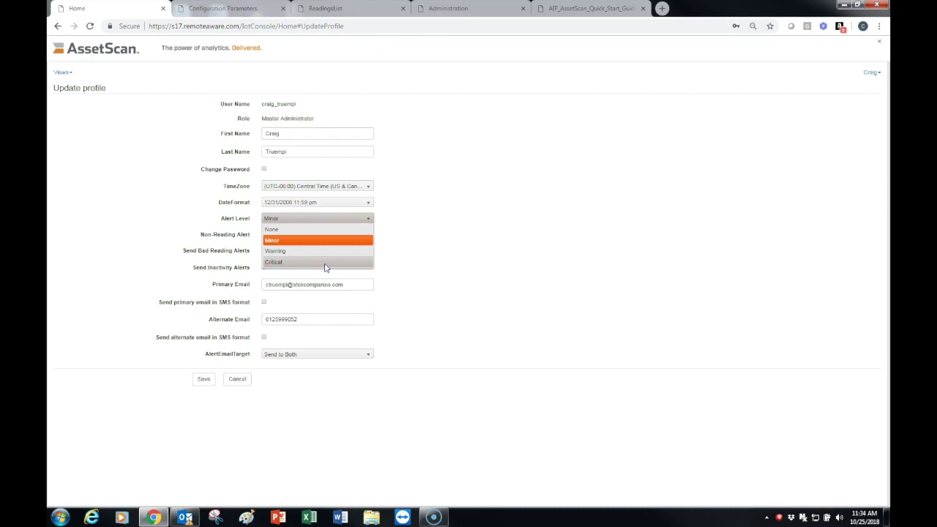
{"action": "left_click", "coordinate": [403, 259]}
{"action": "left_click", "coordinate": [341, 236]}
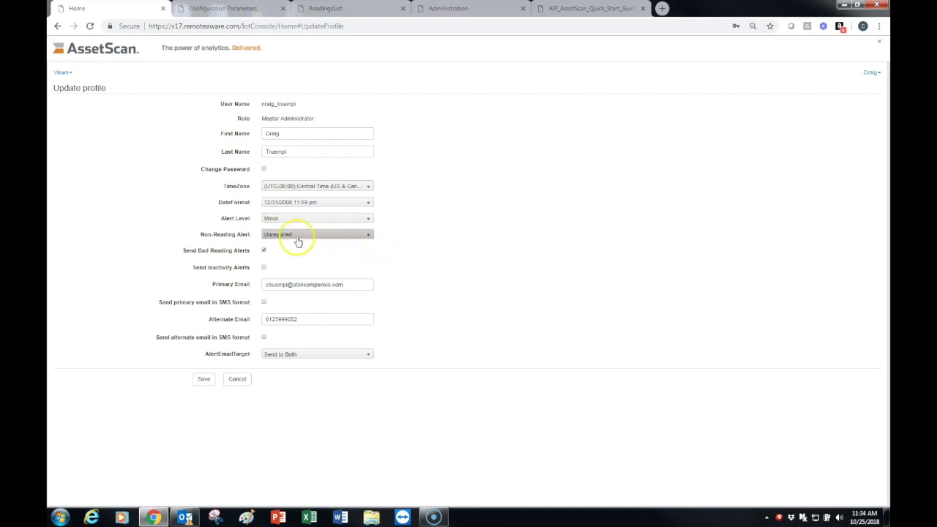
{"action": "left_click", "coordinate": [374, 237]}
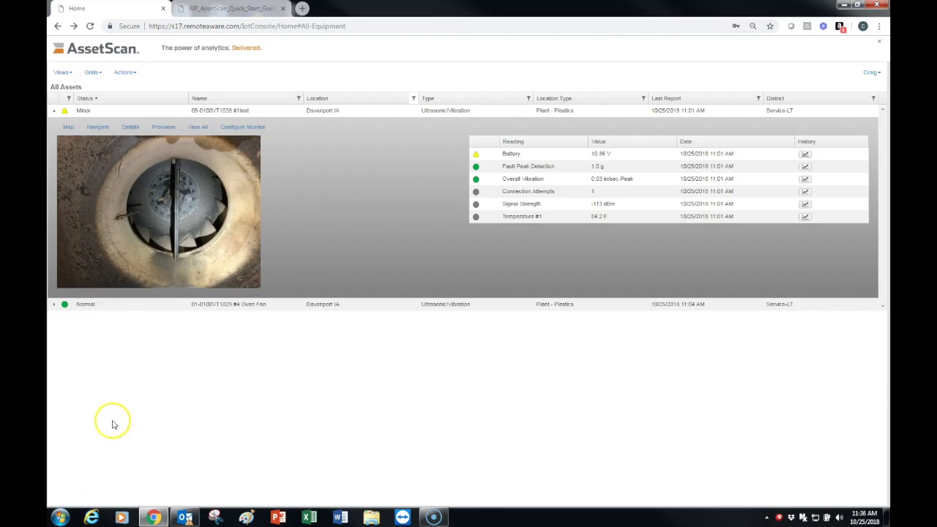
Open the Reporting view and select the Fault Peak & Overall Vibration History report
{"action": "left_click", "coordinate": [63, 73]}
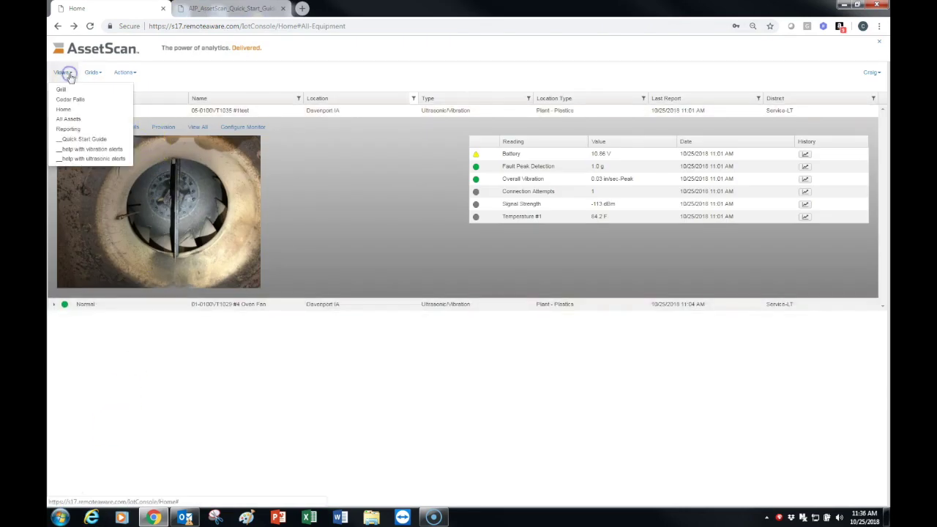
{"action": "left_click", "coordinate": [74, 128]}
{"action": "left_click", "coordinate": [218, 138]}
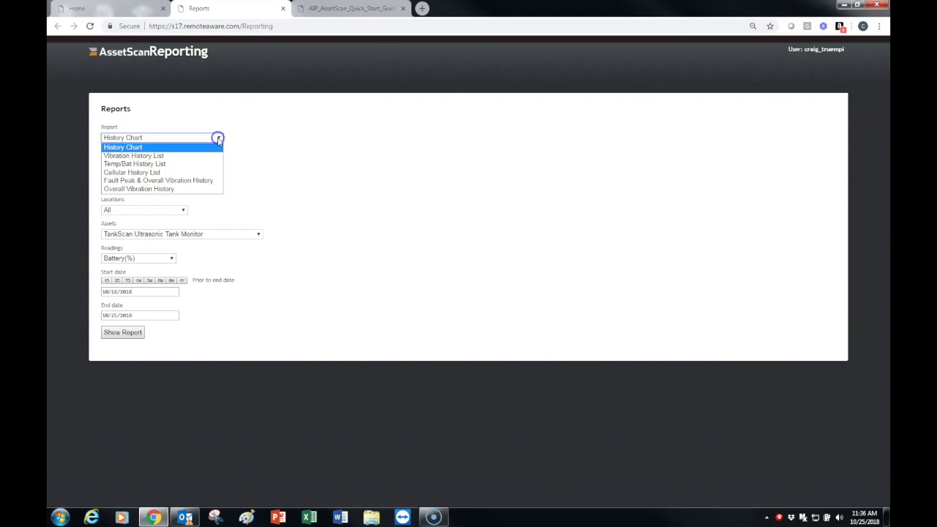
{"action": "left_click", "coordinate": [195, 181]}
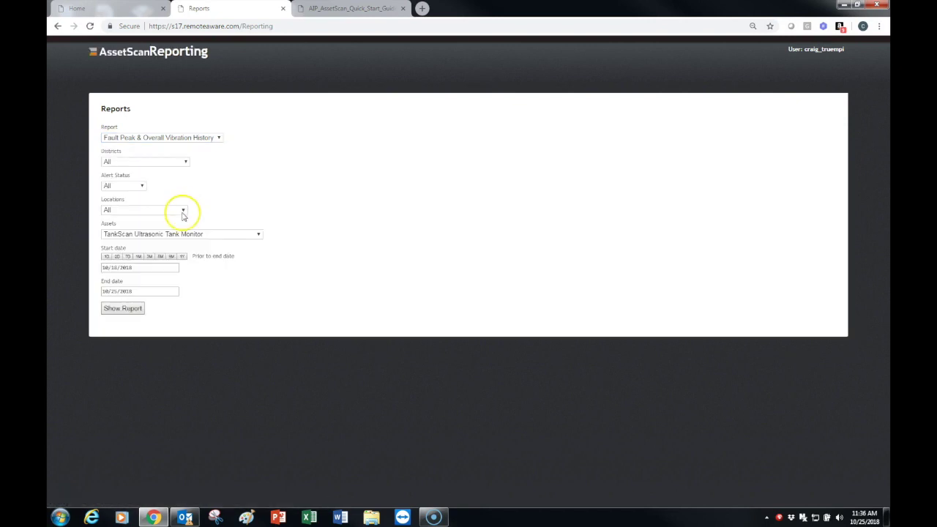
Run the report for location Davenport IA and asset 05-0100VT1035 #1test, starting one month before the end date
{"action": "left_click", "coordinate": [183, 212]}
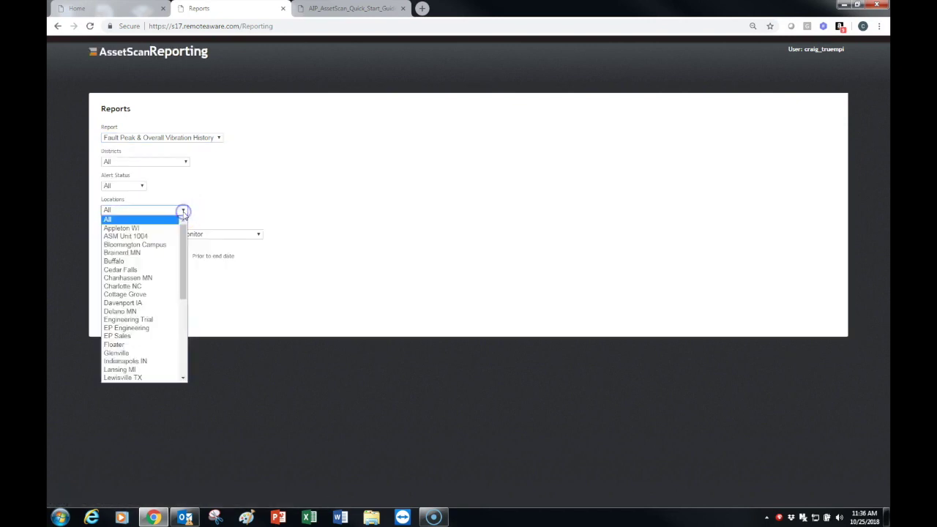
{"action": "left_click", "coordinate": [149, 301]}
{"action": "left_click", "coordinate": [195, 235]}
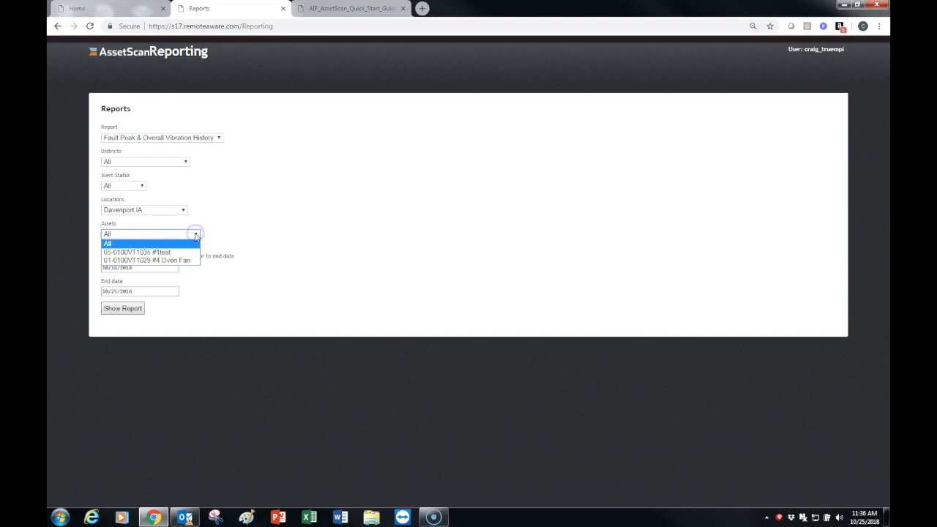
{"action": "left_click", "coordinate": [180, 252]}
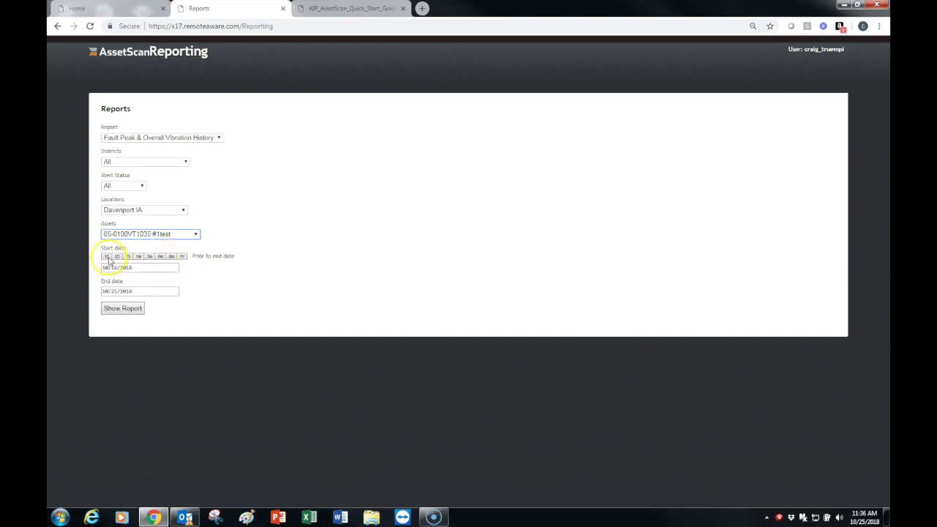
{"action": "left_click", "coordinate": [139, 257]}
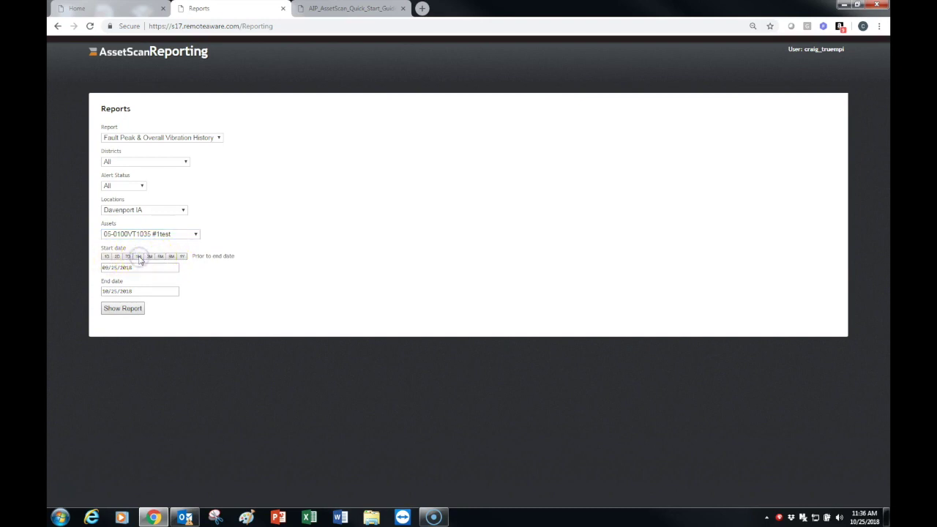
{"action": "left_click", "coordinate": [123, 309]}
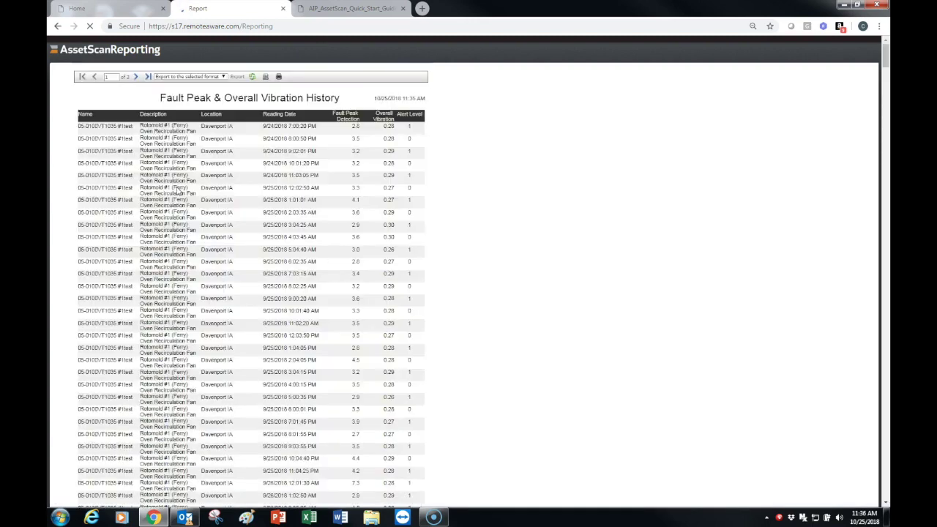
Export the Fault Peak & Overall Vibration History report in Excel 97-2003 format
{"action": "left_click", "coordinate": [223, 76]}
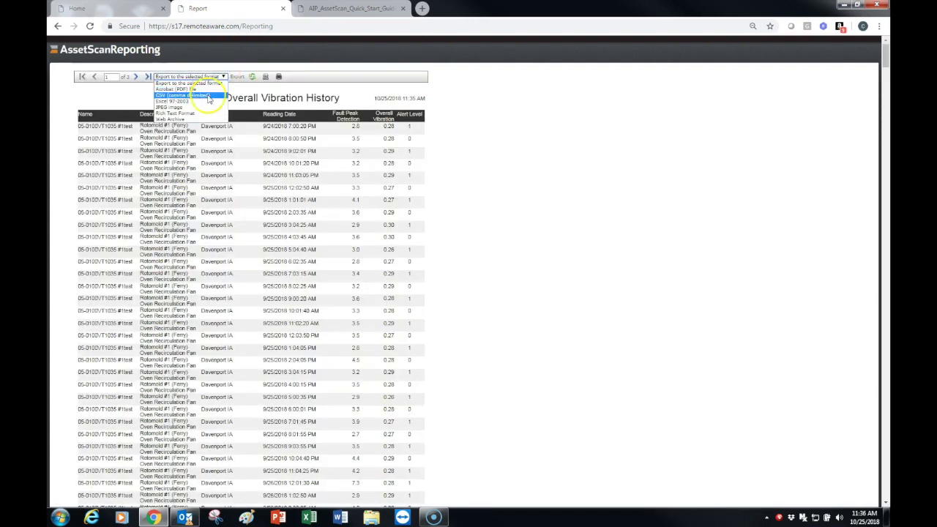
{"action": "left_click", "coordinate": [196, 101]}
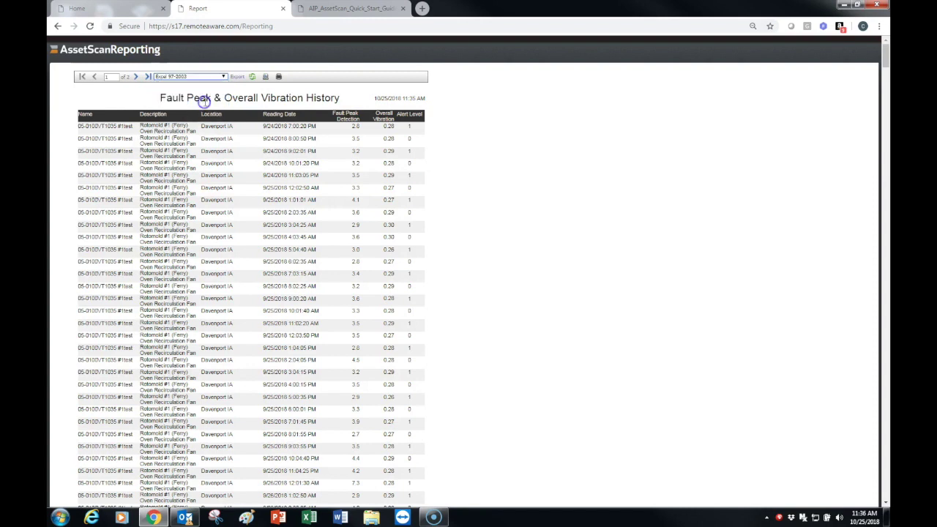
{"action": "left_click", "coordinate": [233, 77]}
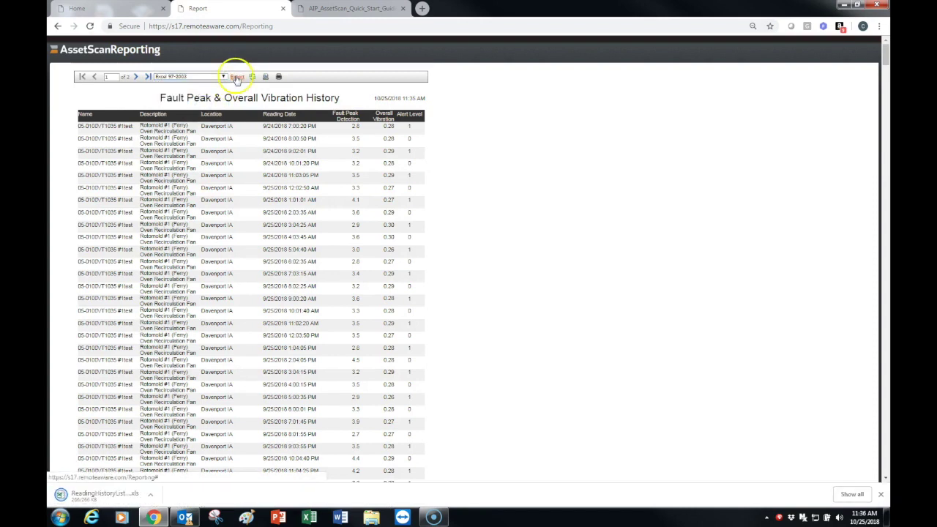
Open the exported report in Excel, examine its Fault Peak Detection and Overall Vibration readings, and close the workbook
{"action": "left_click", "coordinate": [106, 497]}
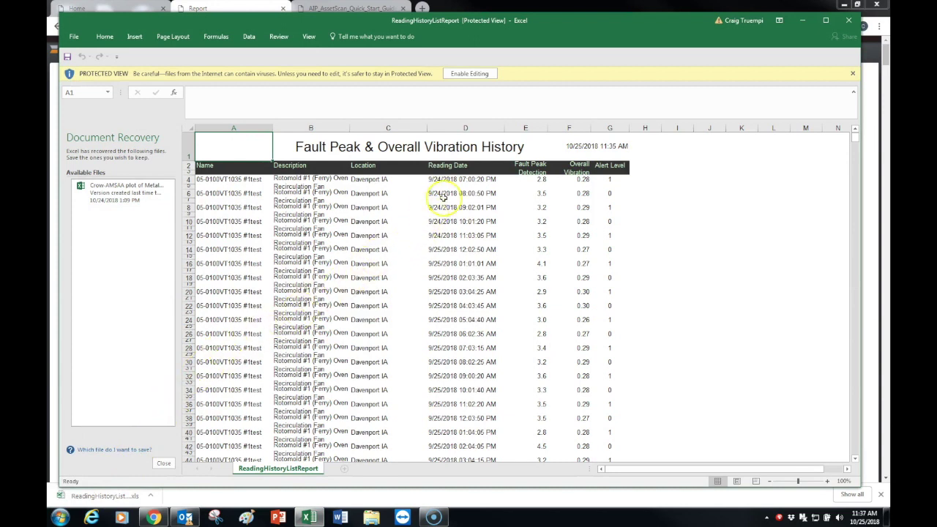
{"action": "left_click", "coordinate": [519, 181]}
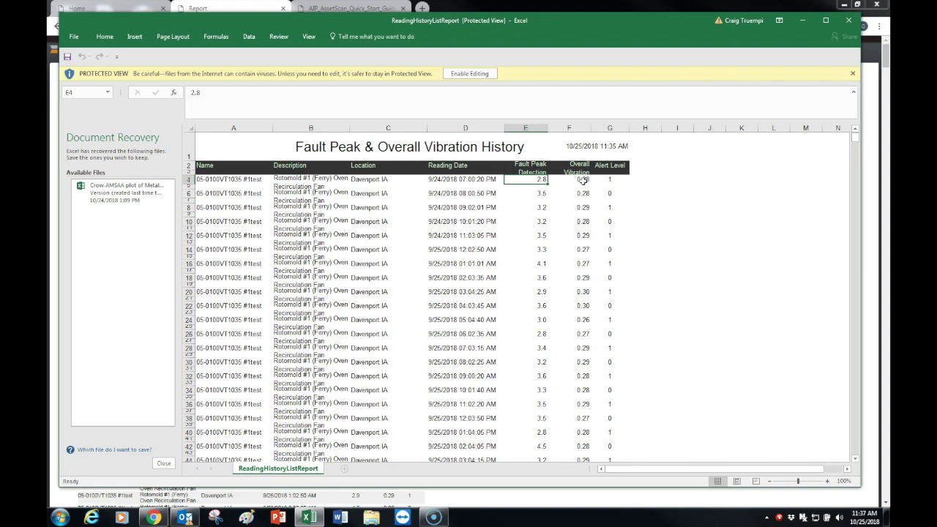
{"action": "left_click", "coordinate": [849, 20]}
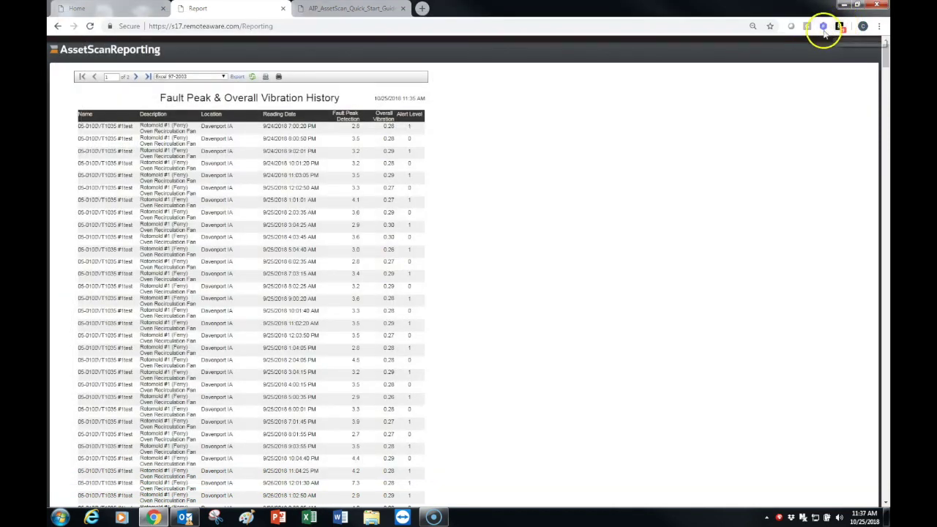